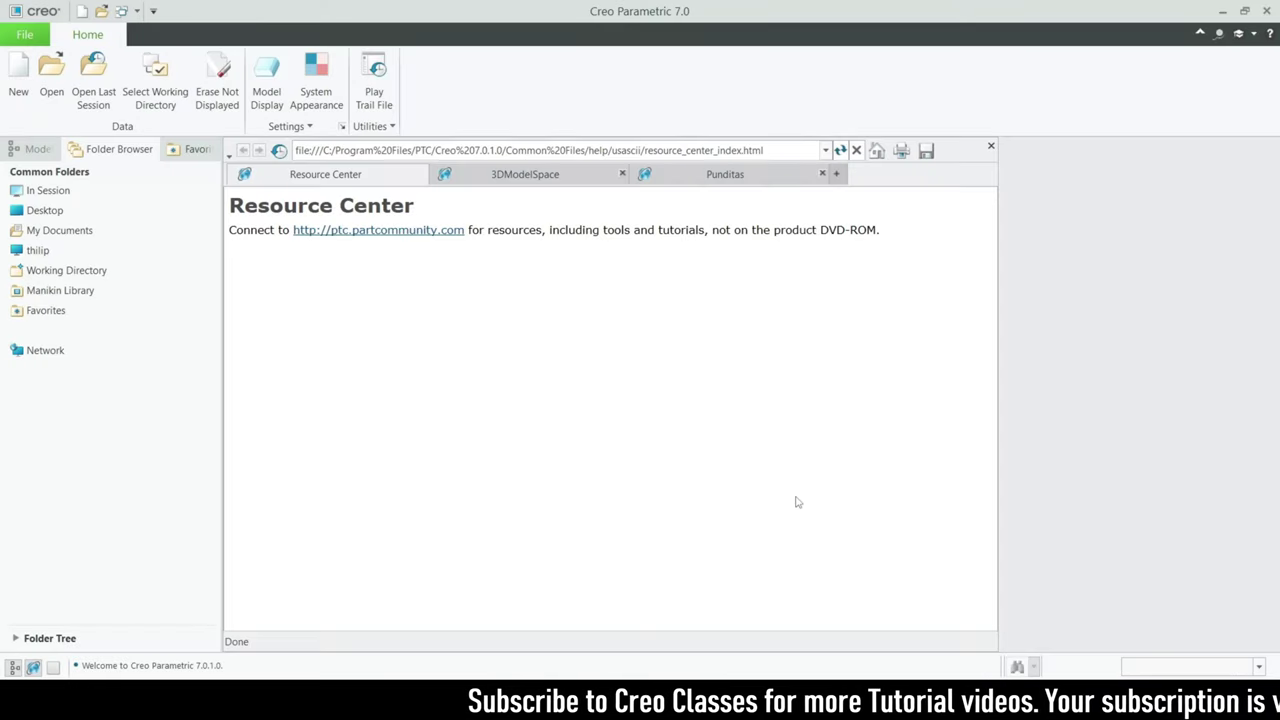
Step: Set the working directory to the CAD MODELS folder inside cad models on the Desktop
key(alt+Tab)
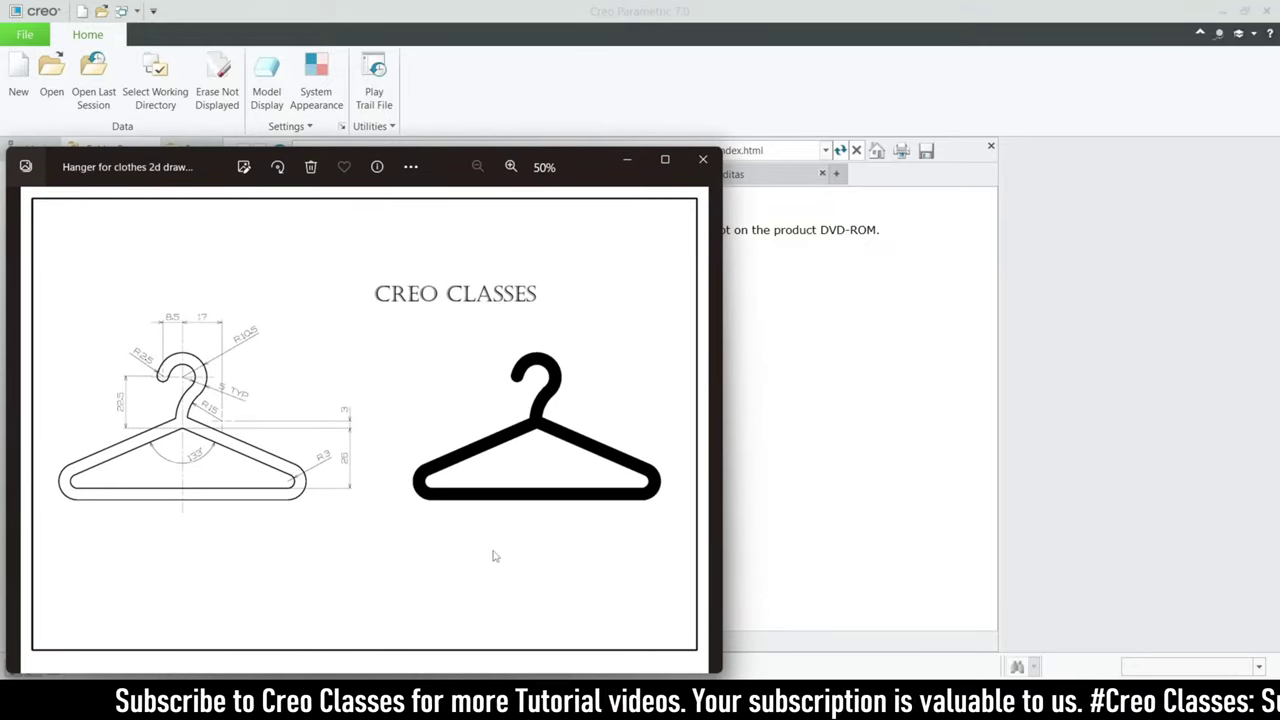
click(624, 163)
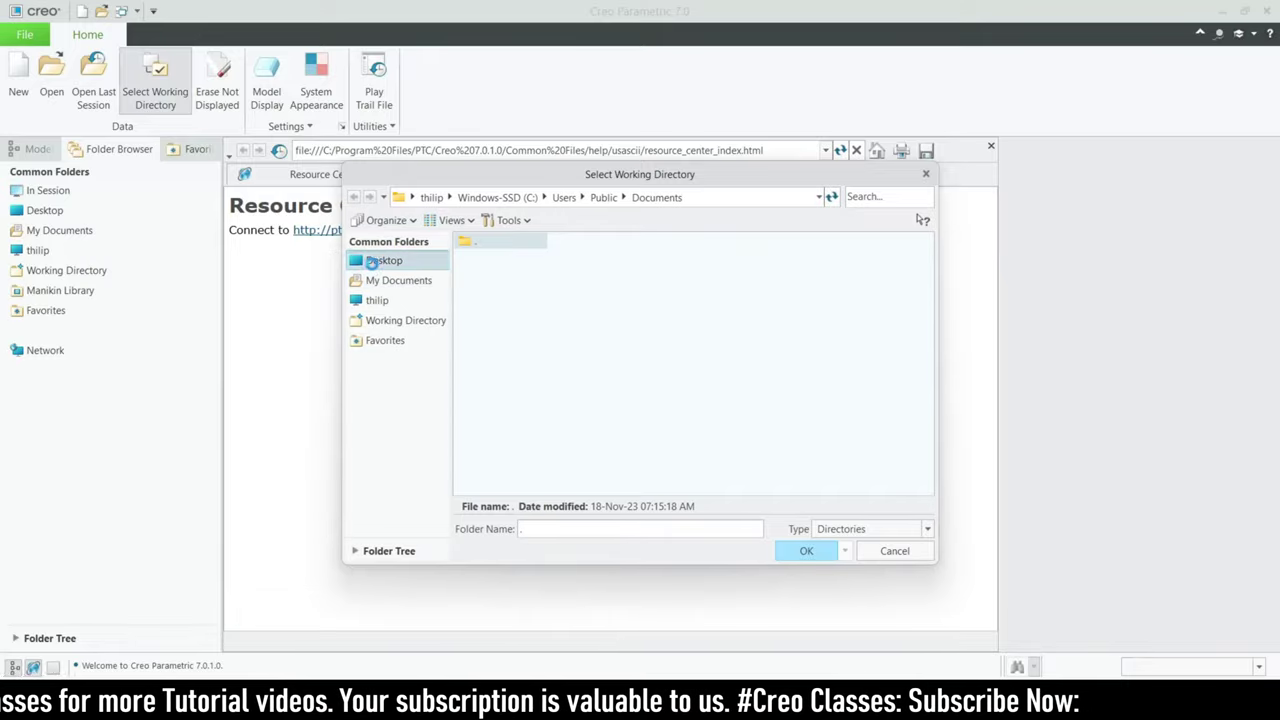
click(384, 260)
double_click(500, 353)
double_click(502, 258)
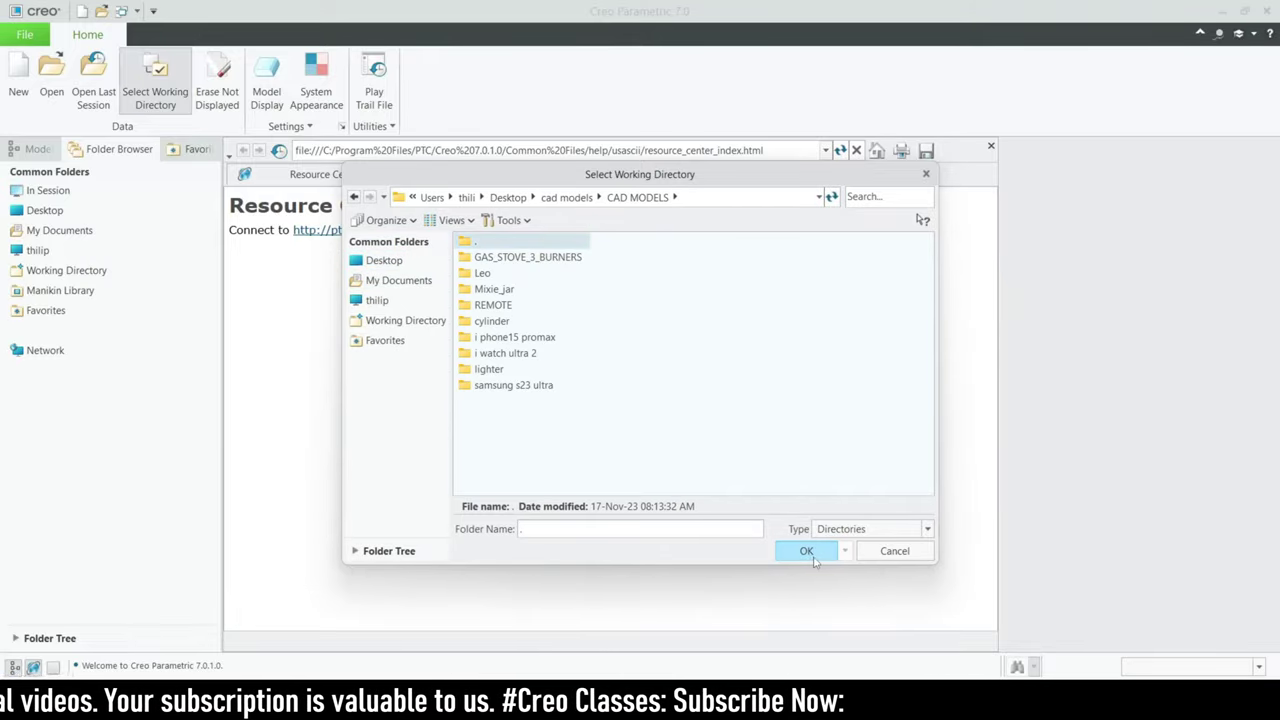
click(806, 551)
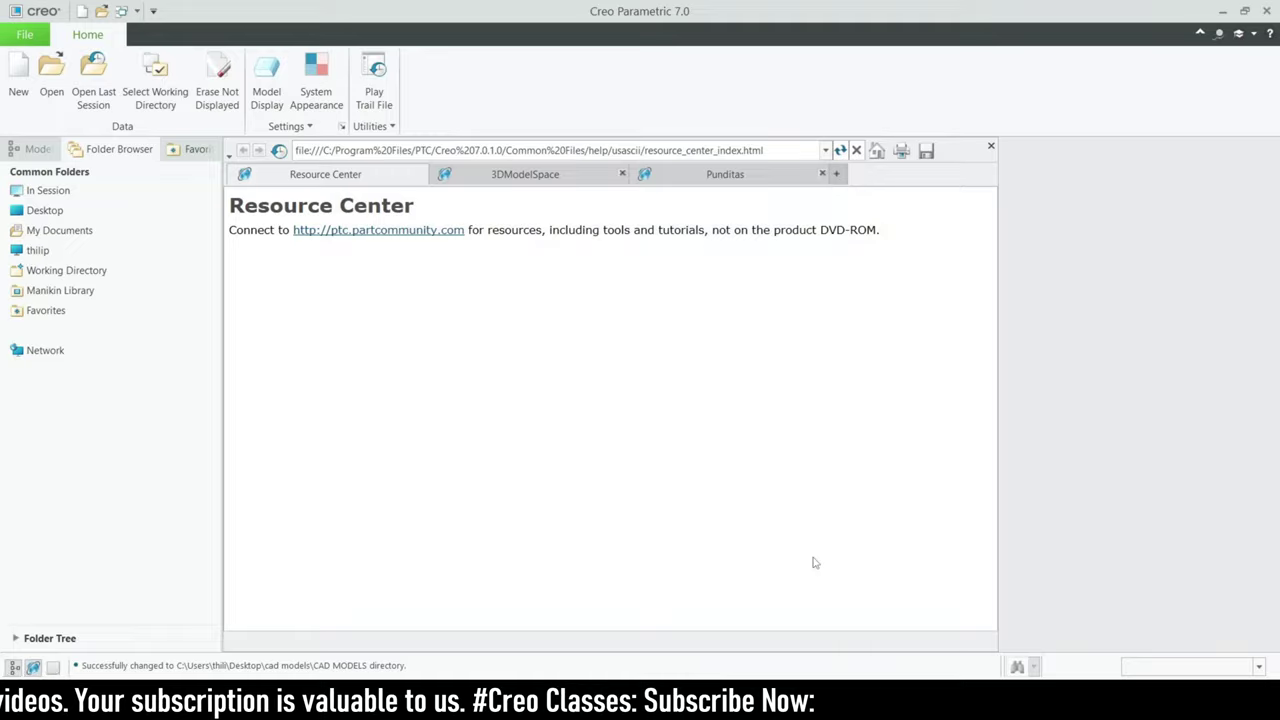
Step: Create a new solid part named HANGER_PART using the mmns_part_solid_abs template instead of the default one
click(17, 80)
click(540, 475)
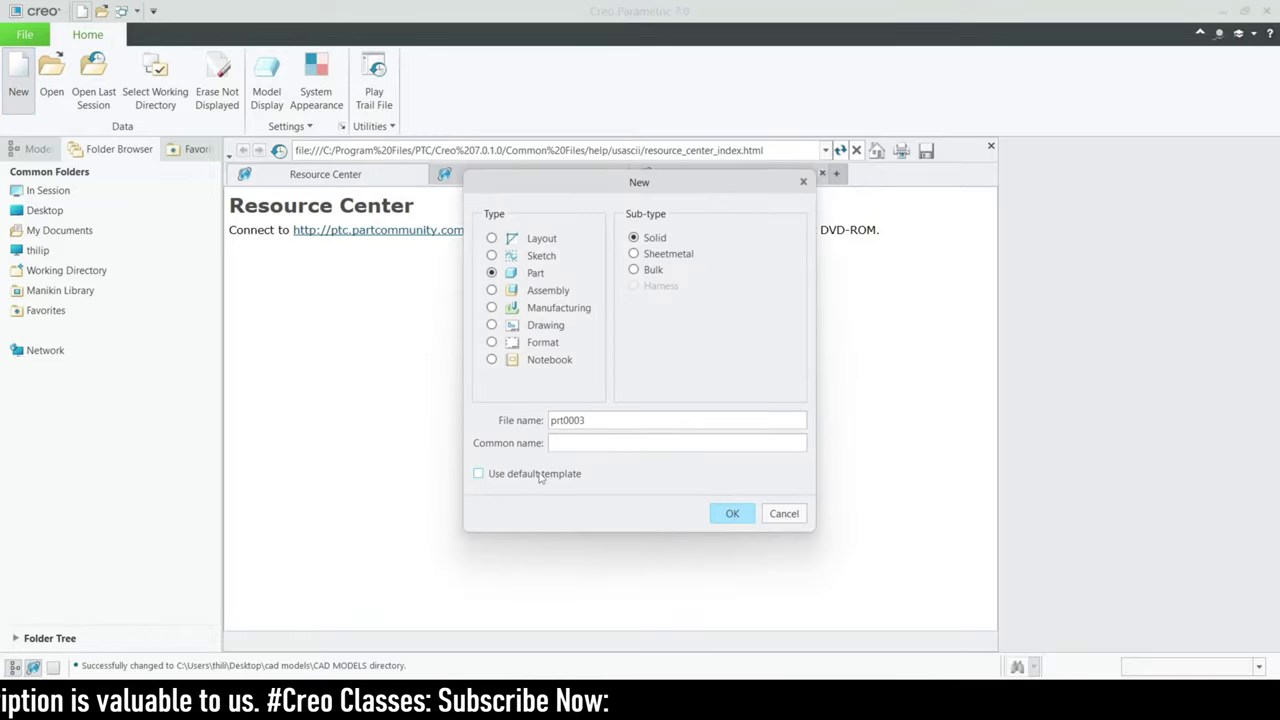
double_click(590, 420)
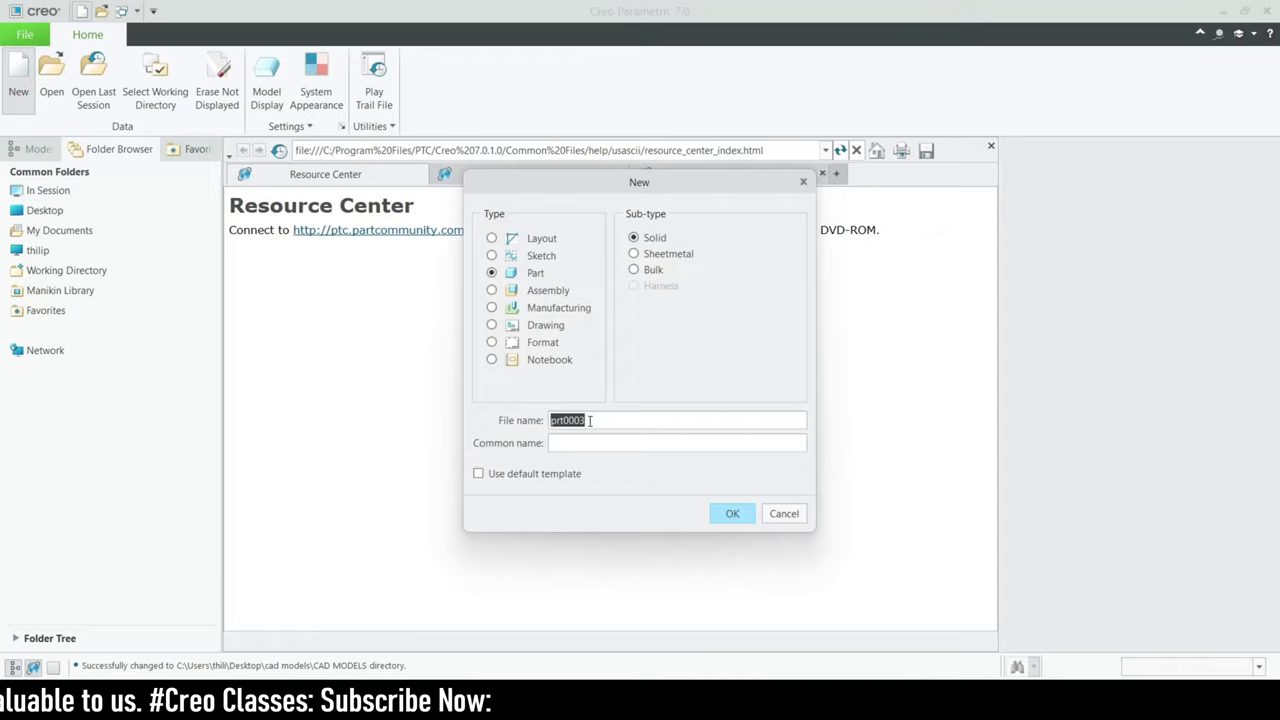
text(hANGER)
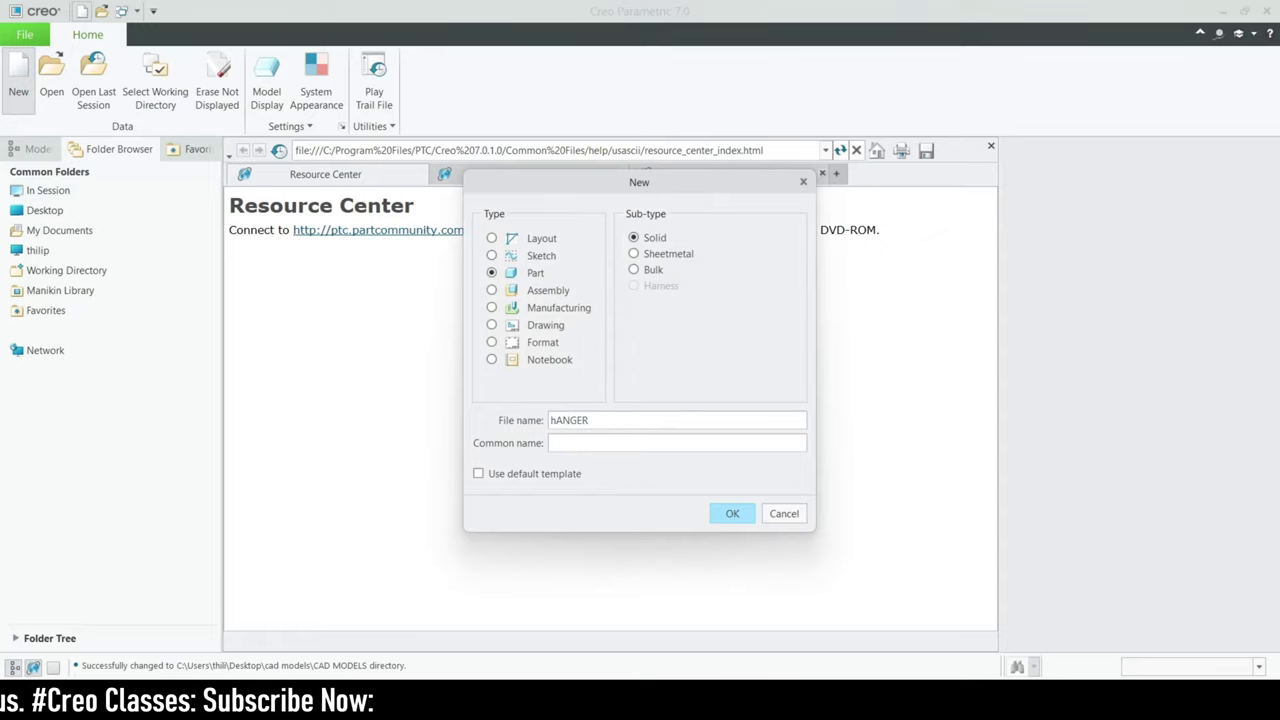
key(BackSpace)
key(BackSpace)
key(BackSpace)
key(BackSpace)
key(BackSpace)
text(HANGE)
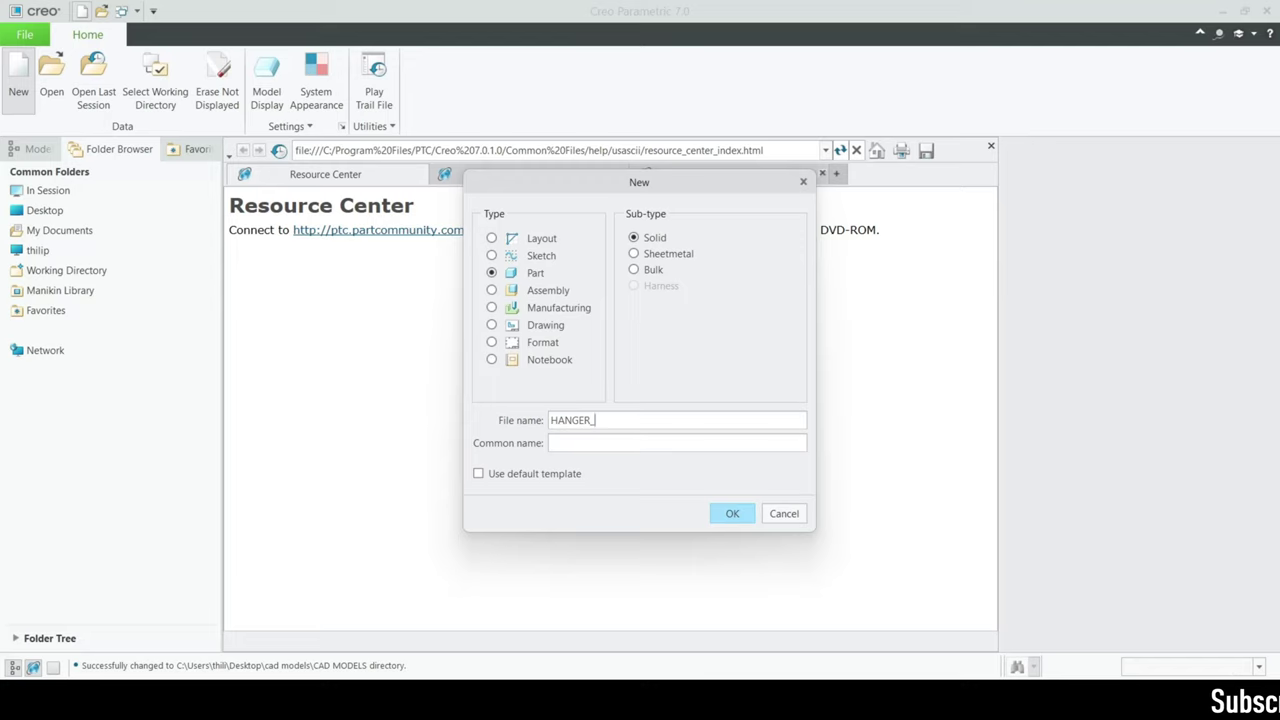
key(Return)
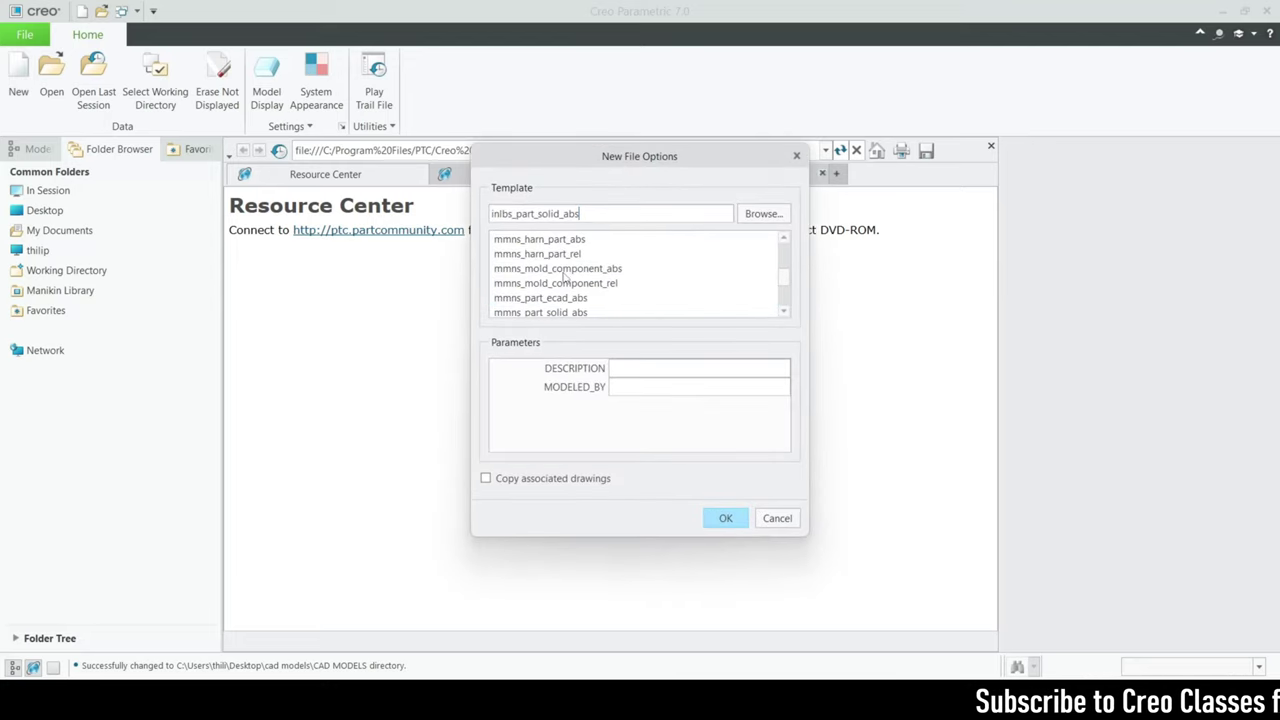
scroll(561, 278, down, 1)
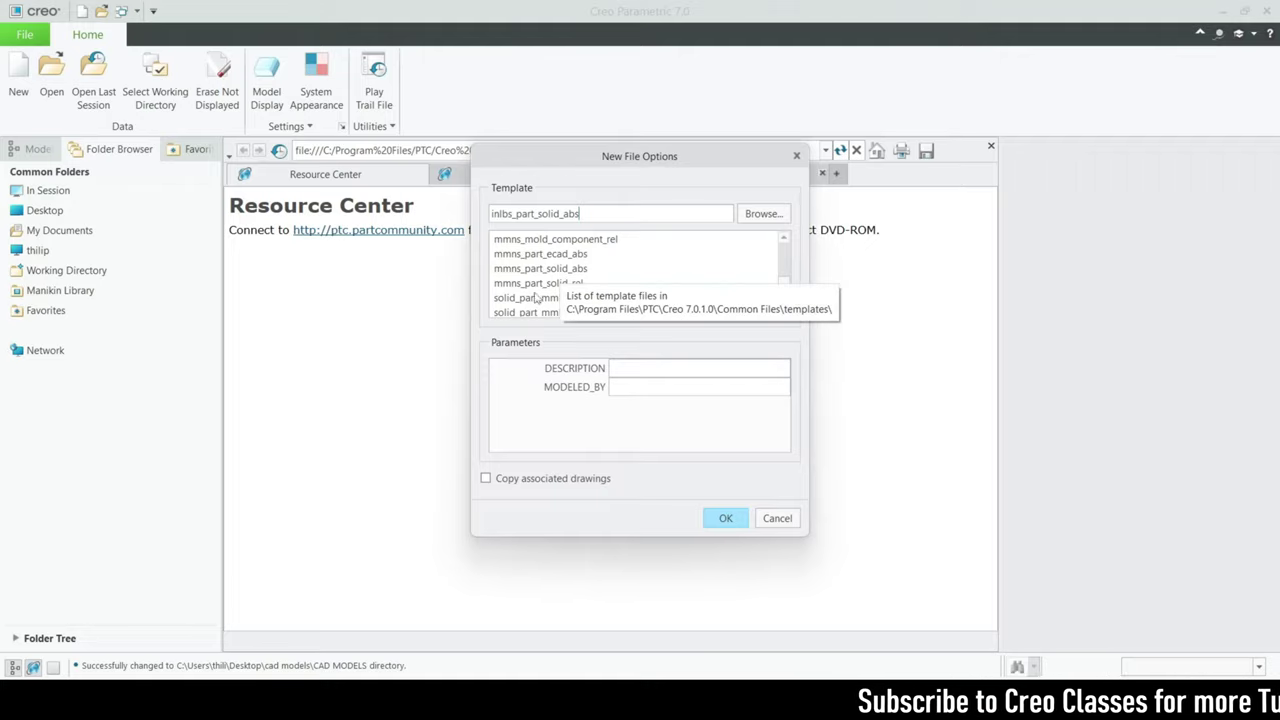
double_click(543, 270)
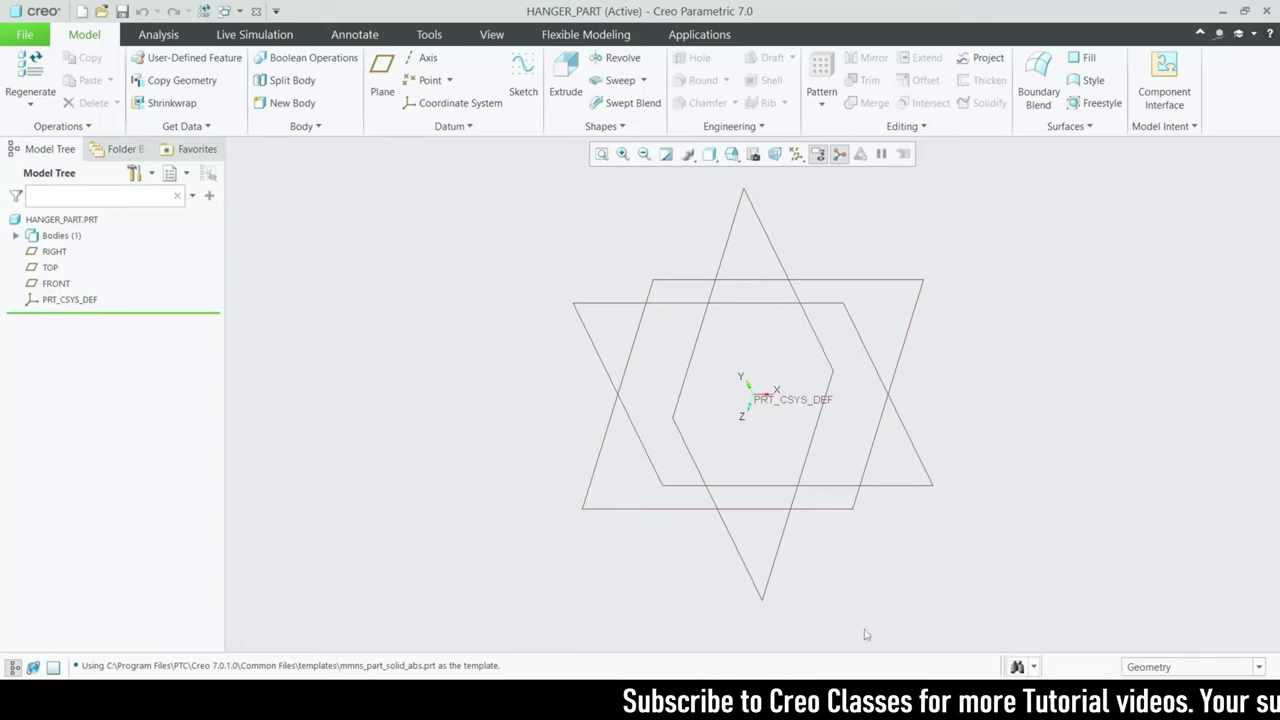
Step: Examine the clothes hanger reference drawing, checking the hook radii, arm angle and overall dimensions
key(alt+Tab)
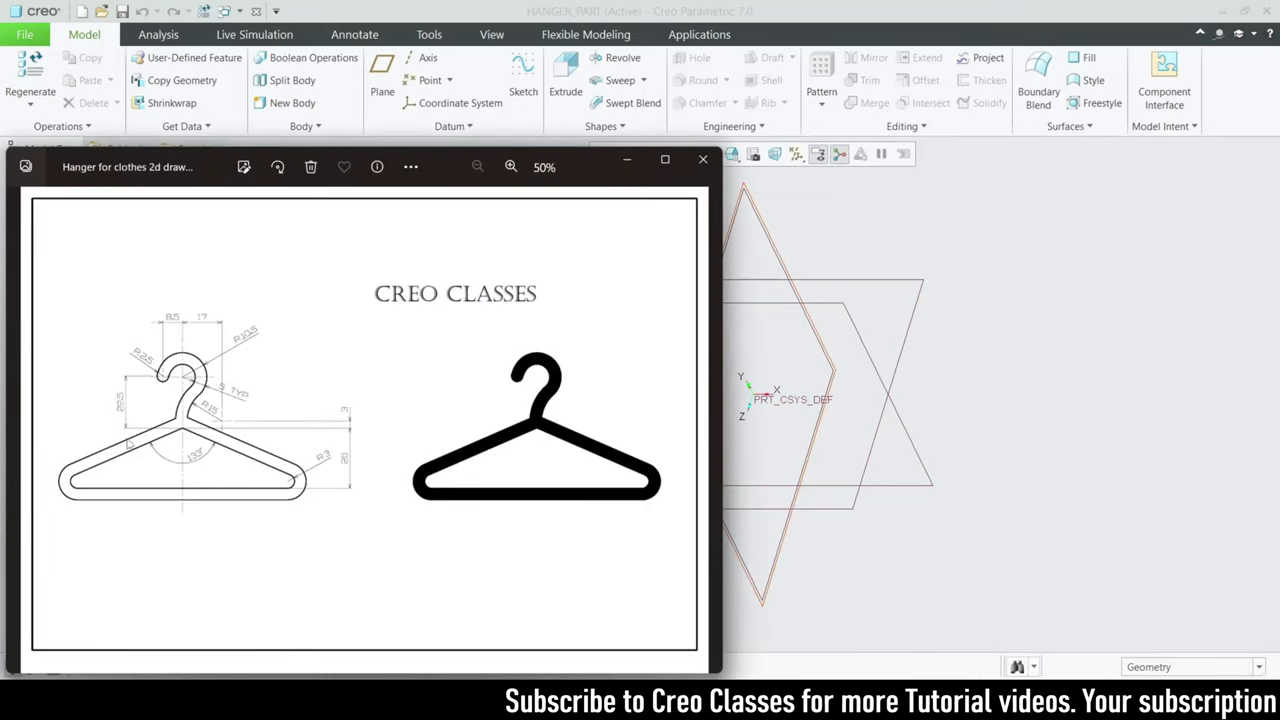
scroll(195, 447, up, 1)
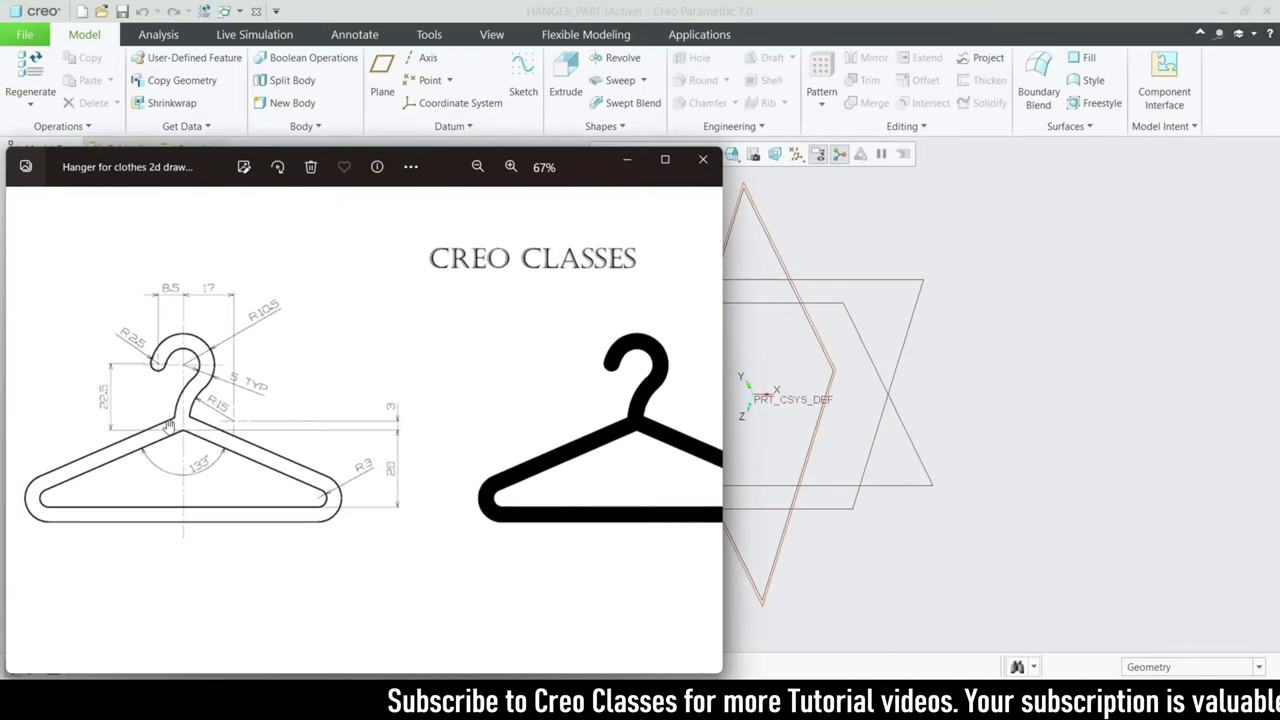
scroll(167, 458, up, 2)
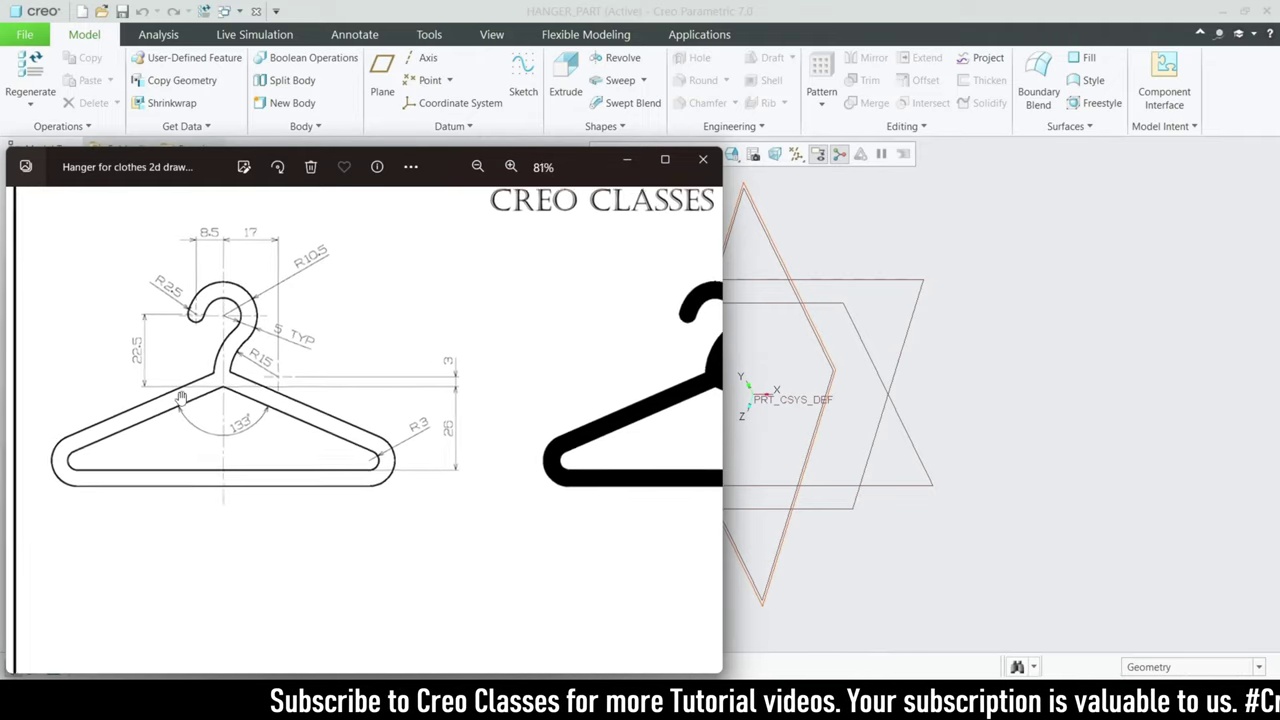
drag(449, 501, 229, 463)
drag(451, 430, 340, 511)
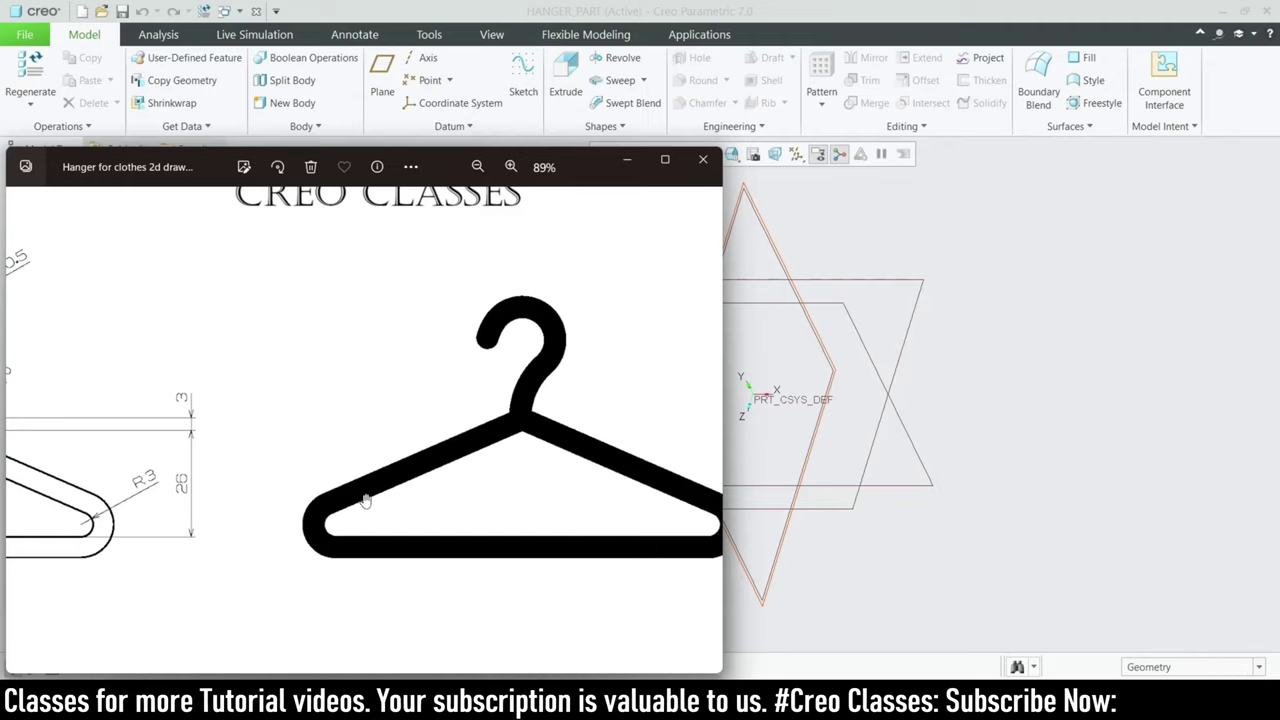
drag(145, 518, 302, 492)
drag(136, 478, 361, 492)
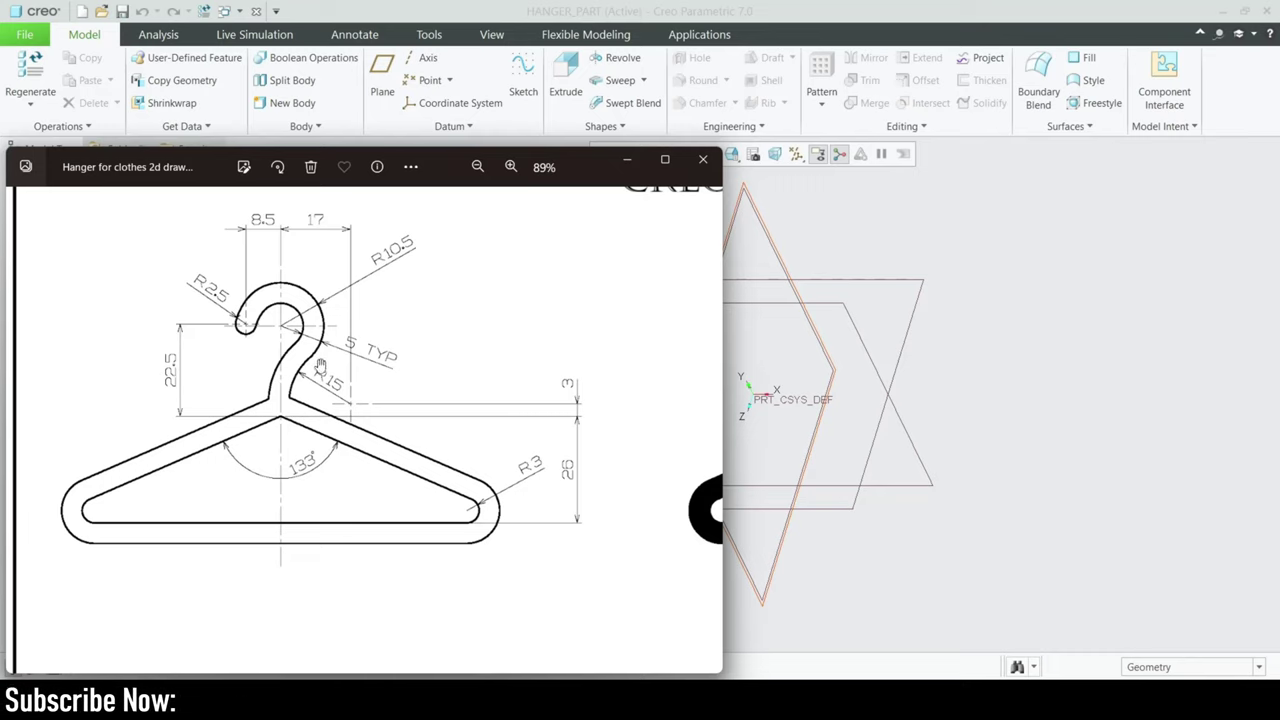
scroll(221, 435, up, 2)
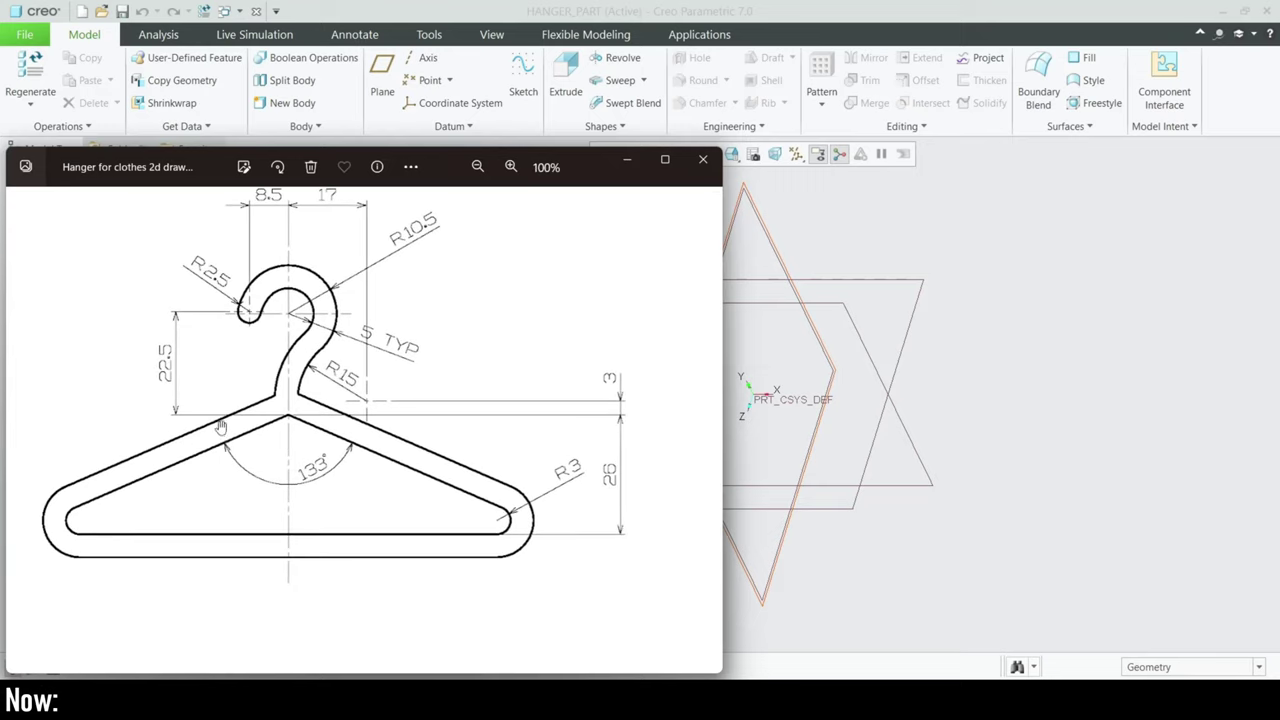
drag(247, 450, 286, 455)
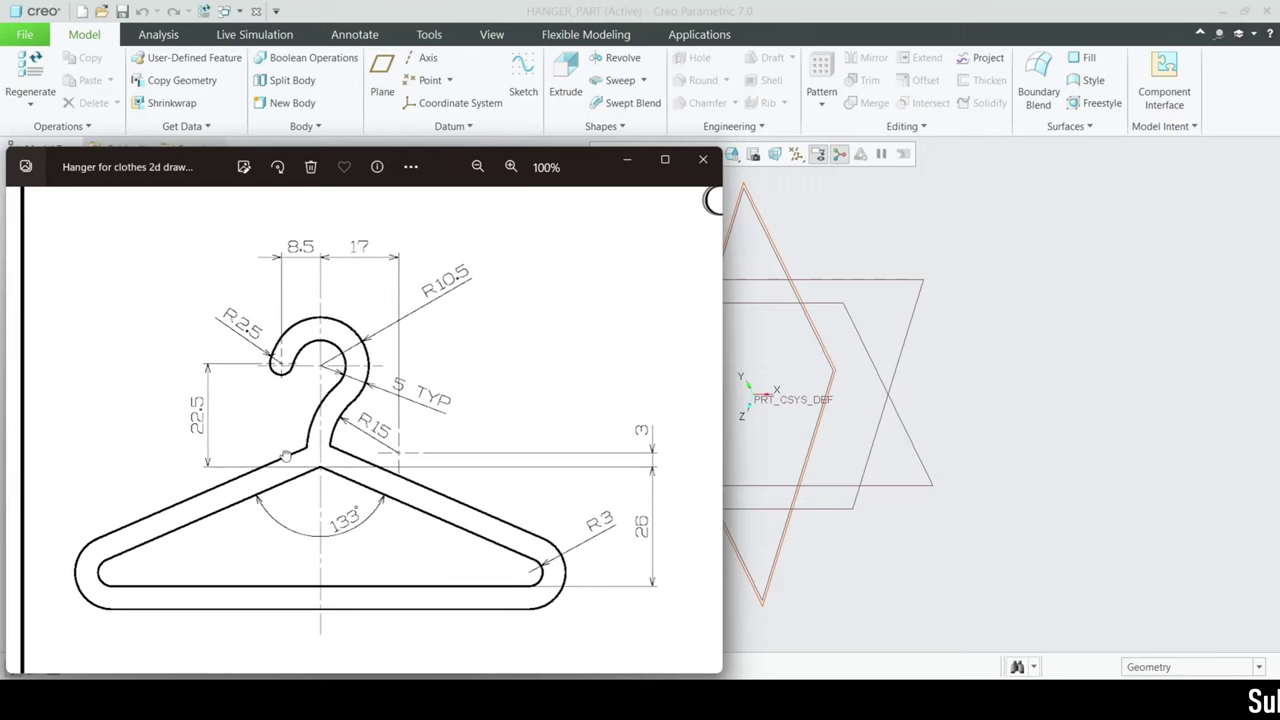
click(628, 161)
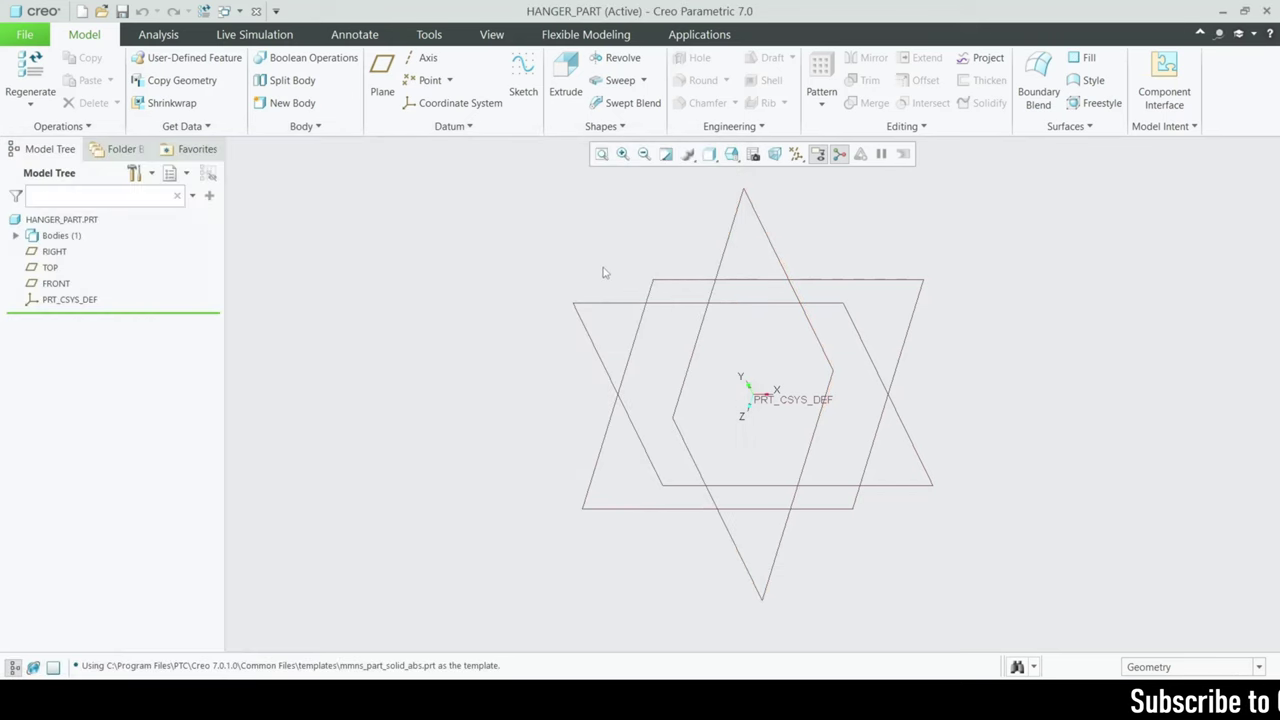
Step: Start a sketch on the FRONT plane and orient the view parallel to the sketch plane
click(72, 284)
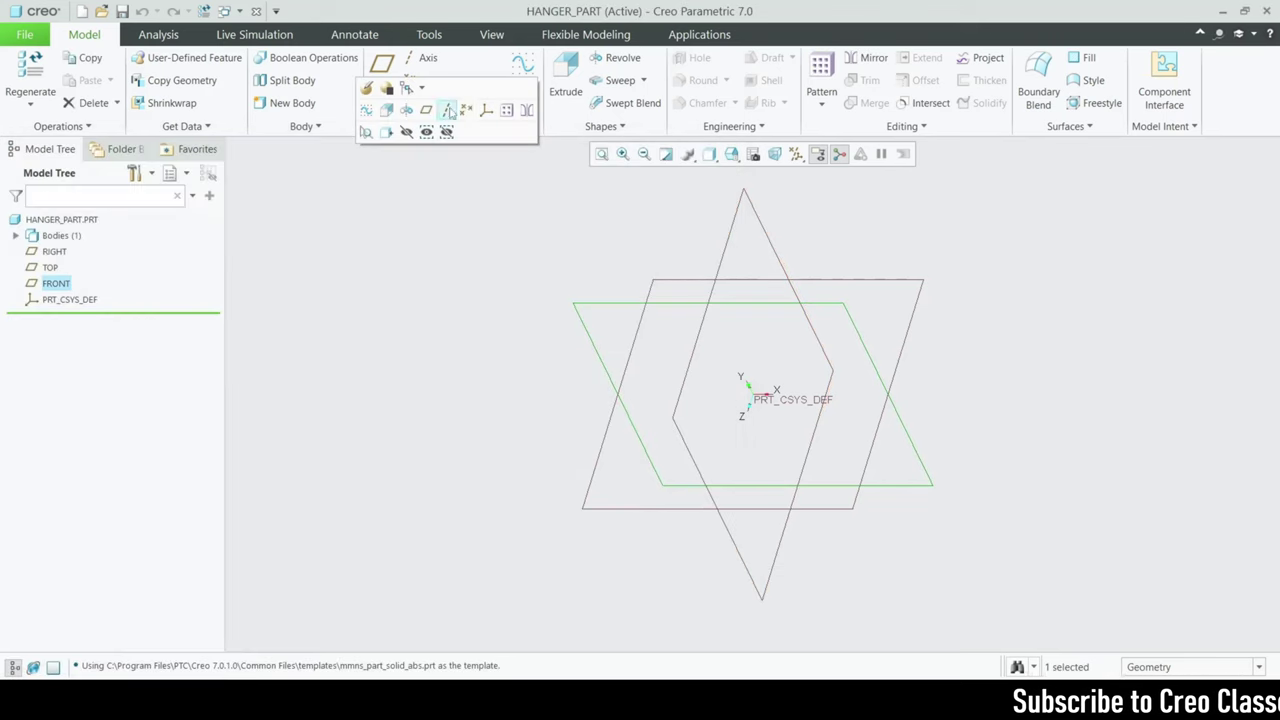
click(522, 68)
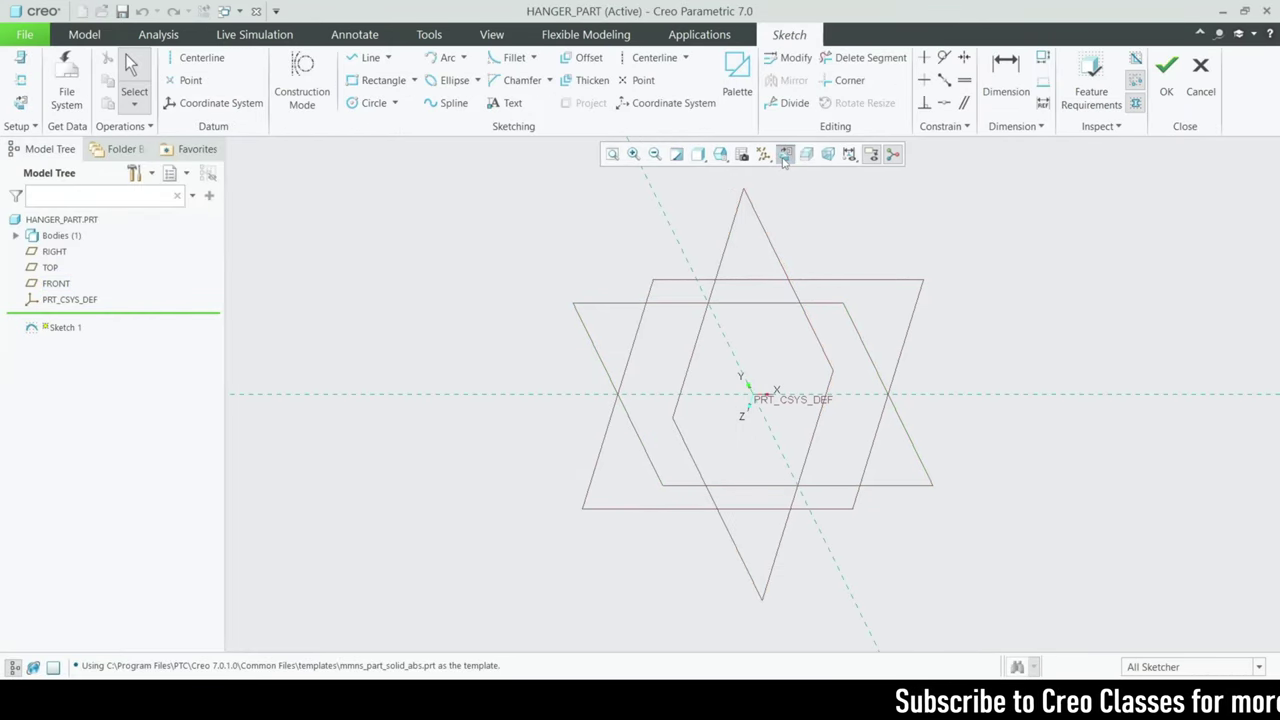
click(785, 154)
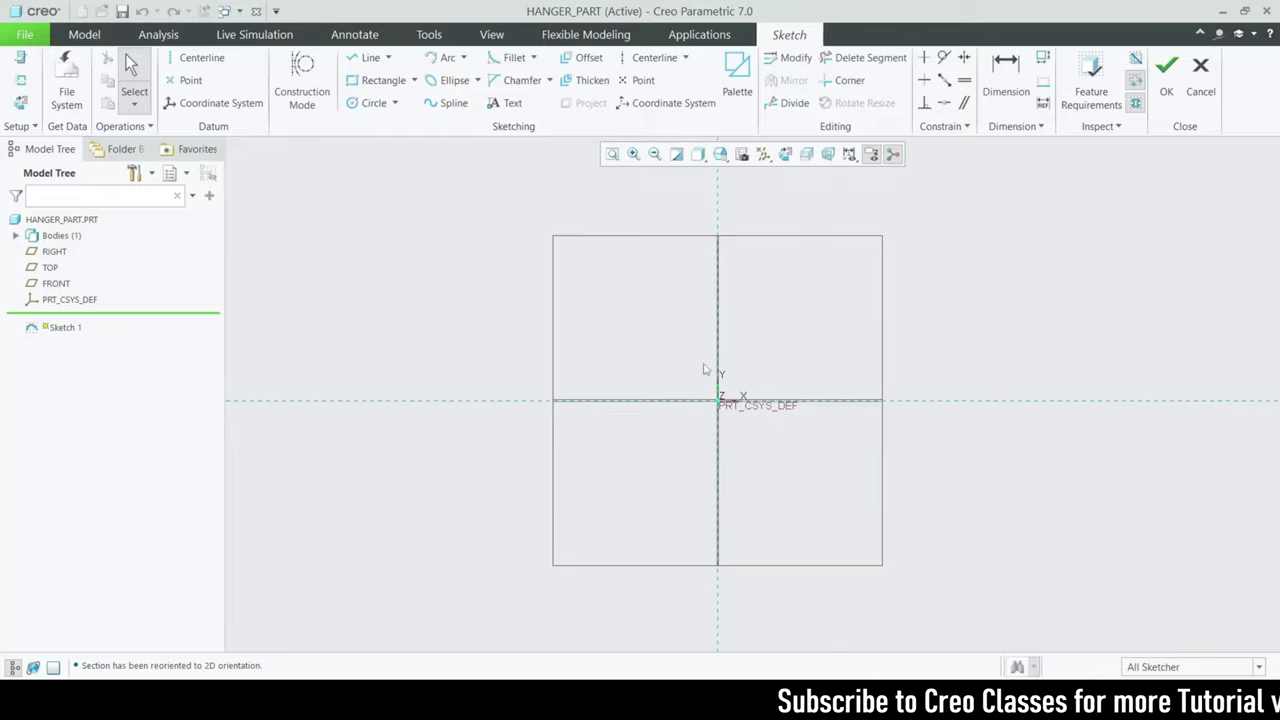
Step: Sketch a closed triangle of lines for the hanger body, about 189 mm wide, with its horizontal base about 32 mm below the horizontal reference
click(369, 58)
click(618, 473)
click(858, 486)
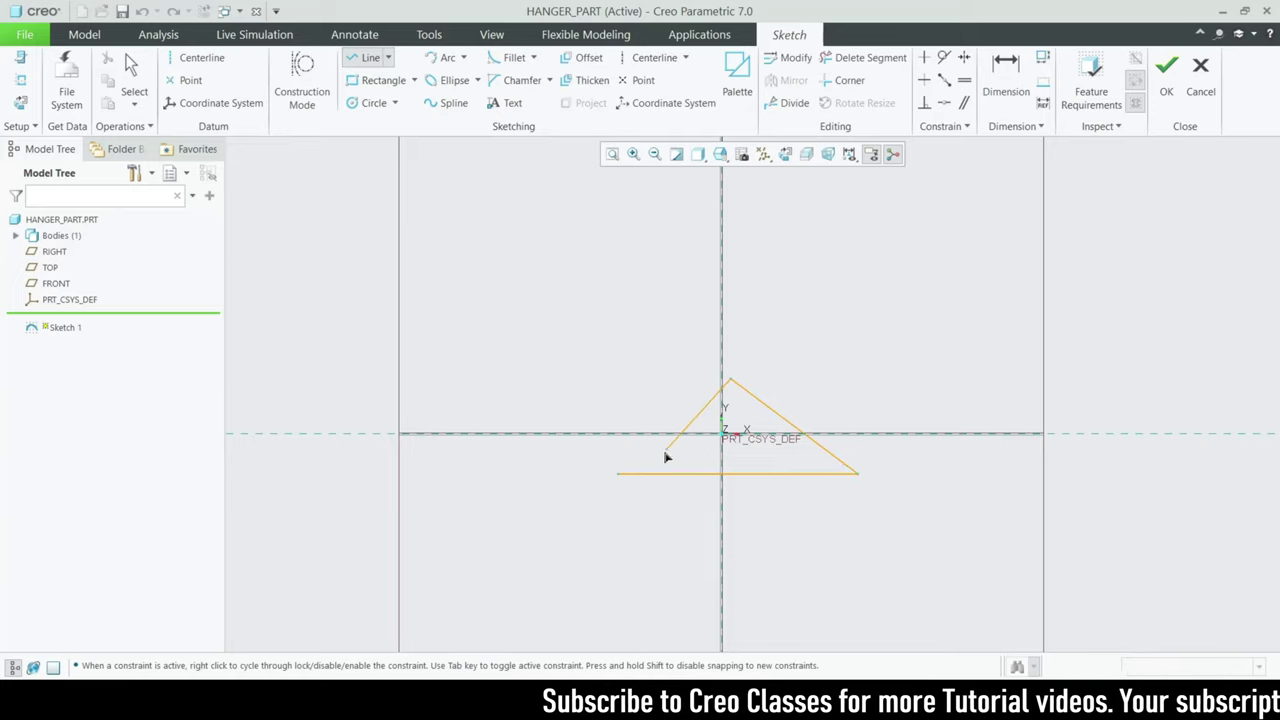
click(616, 478)
scroll(755, 340, down, 3)
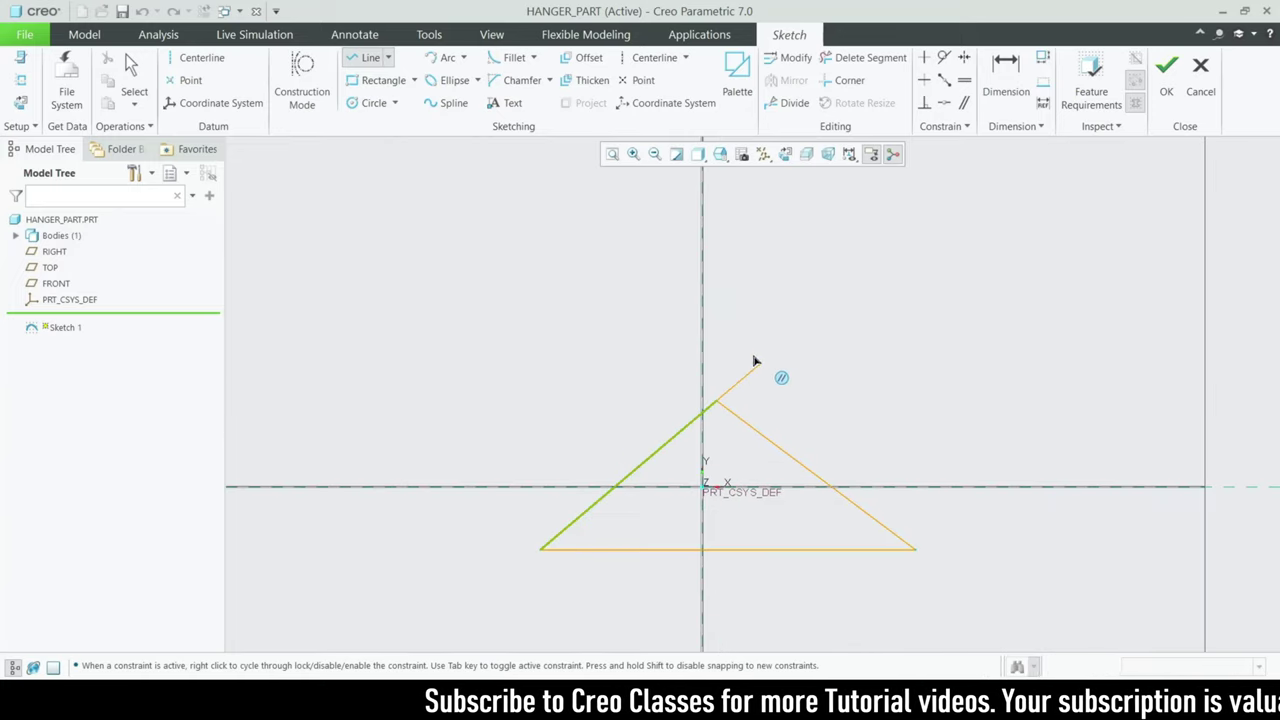
middle_click(757, 360)
scroll(731, 277, down, 3)
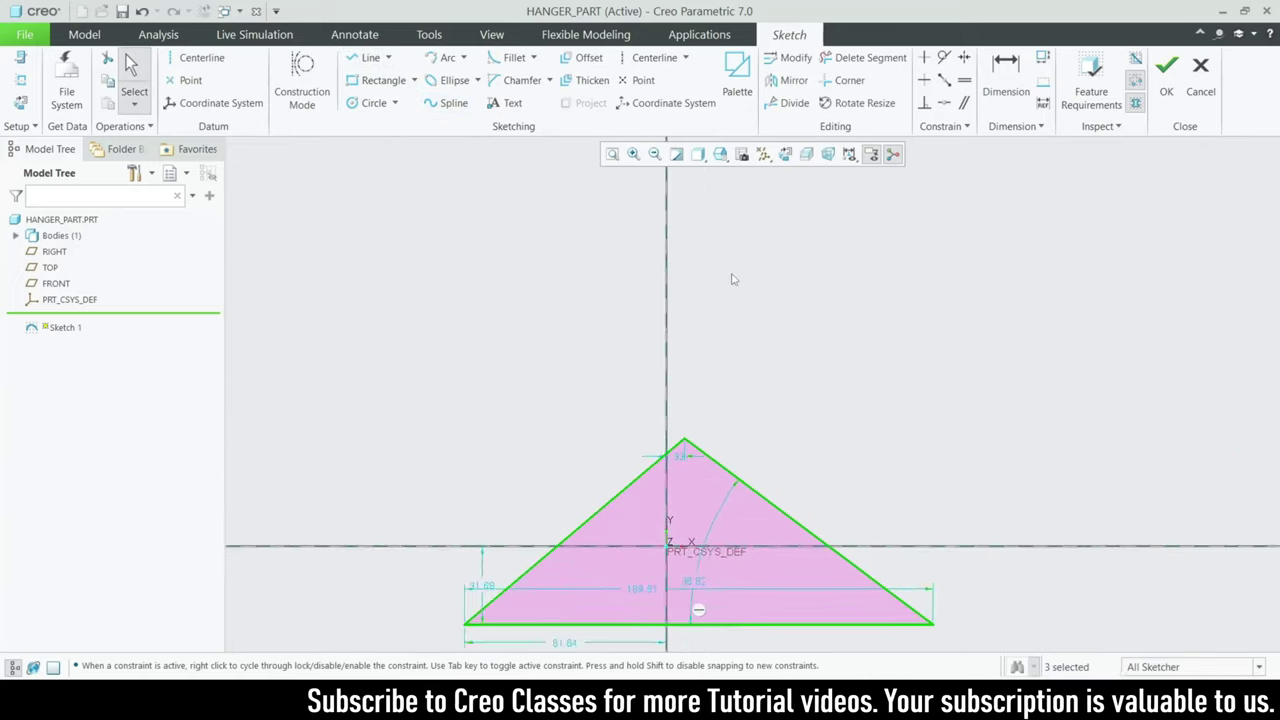
Step: Sketch the hook from an upper semicircular arc of about 19 mm radius and a second arc down to the triangle's apex, and finish the sketch
click(447, 60)
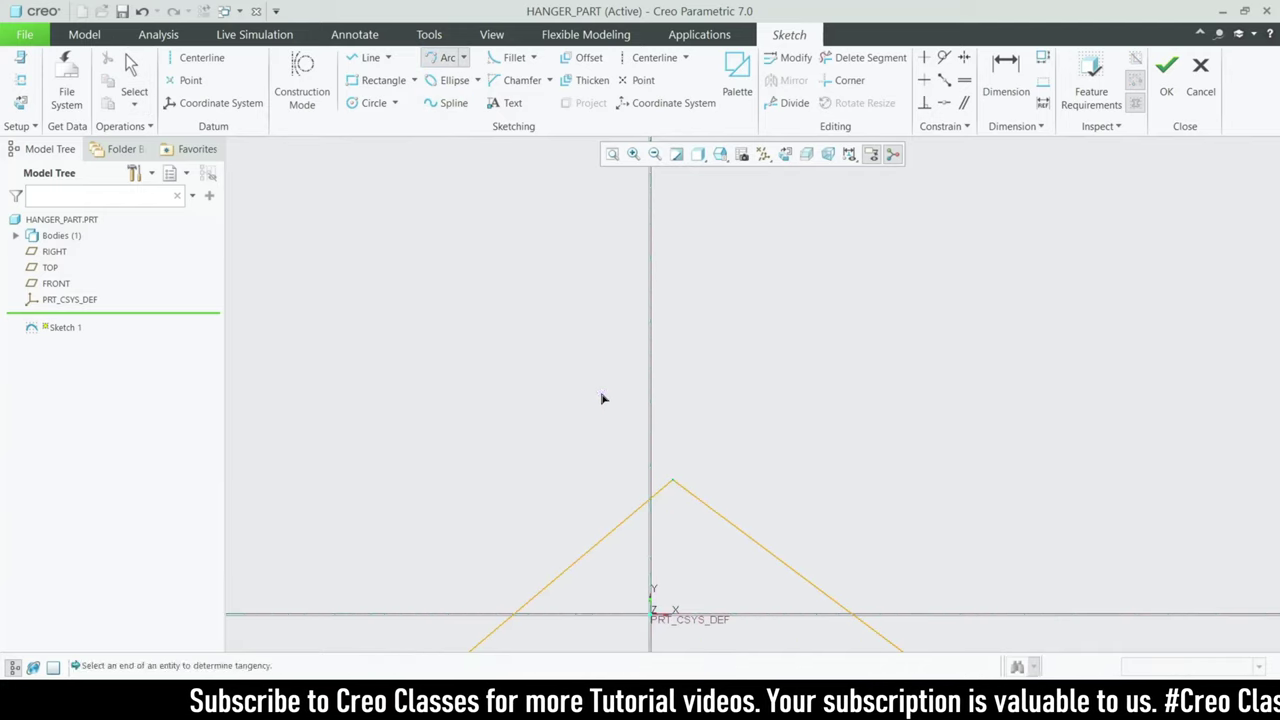
click(718, 392)
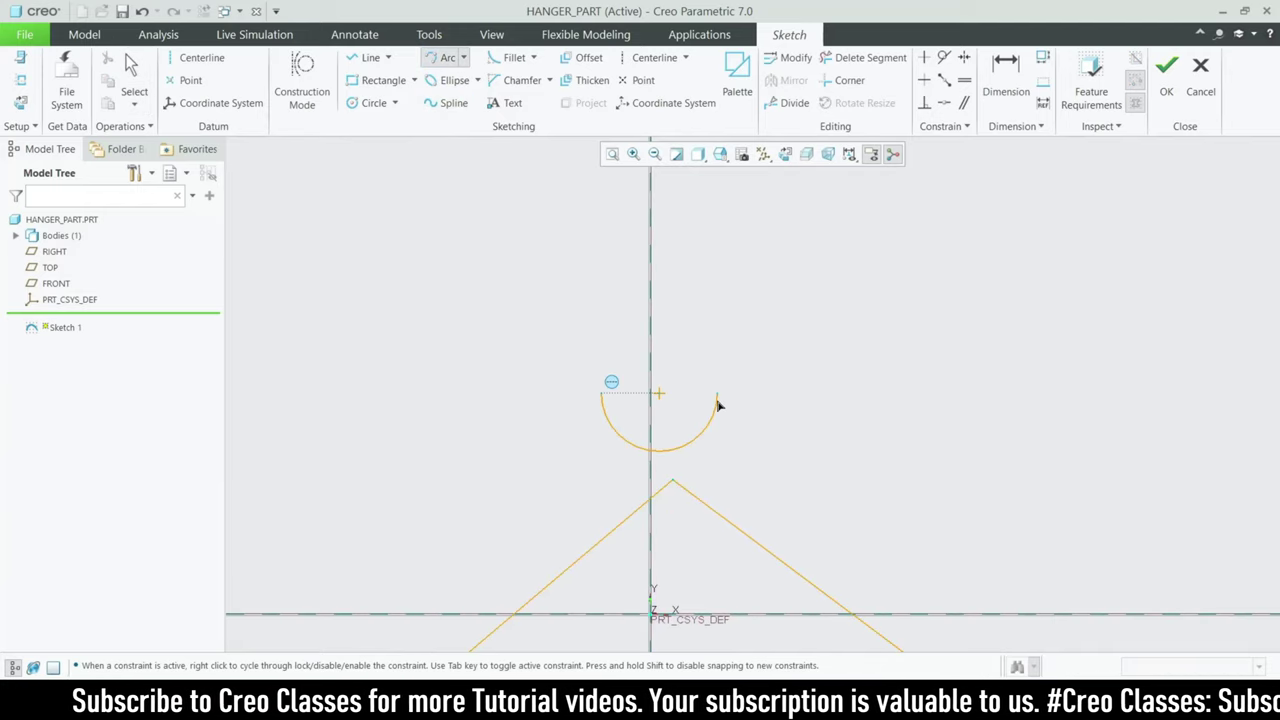
click(700, 355)
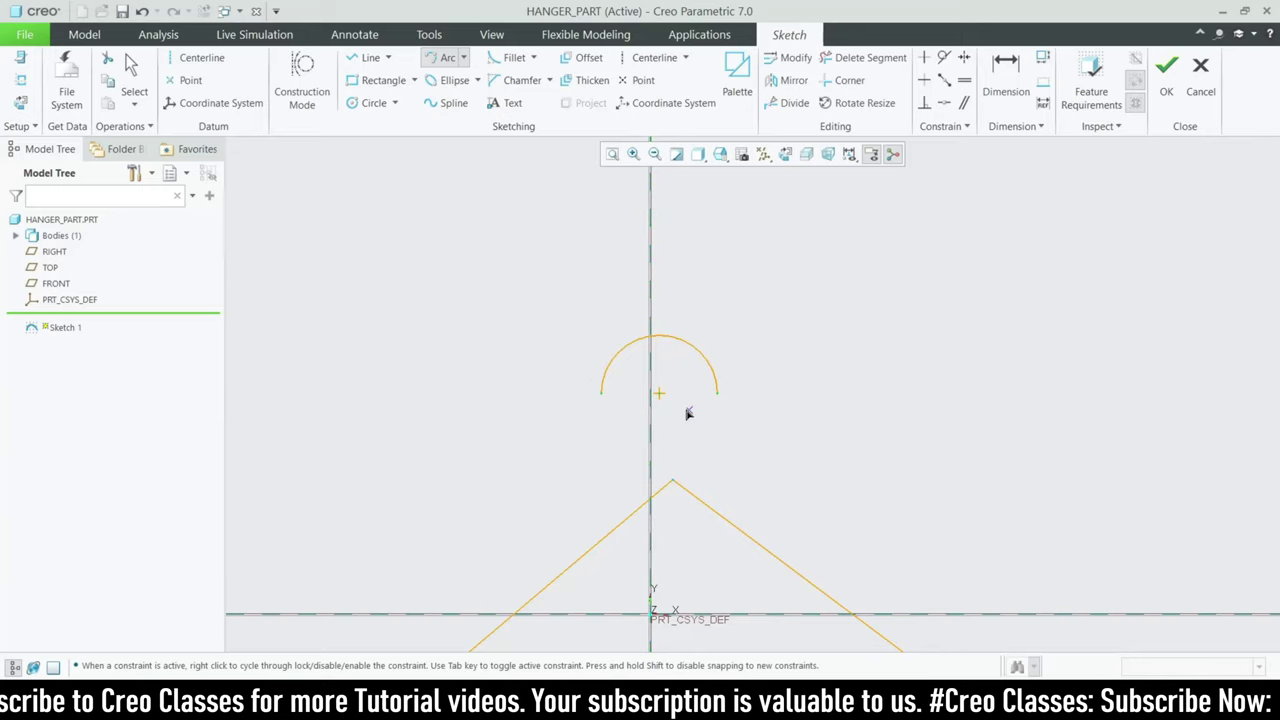
click(717, 393)
click(672, 480)
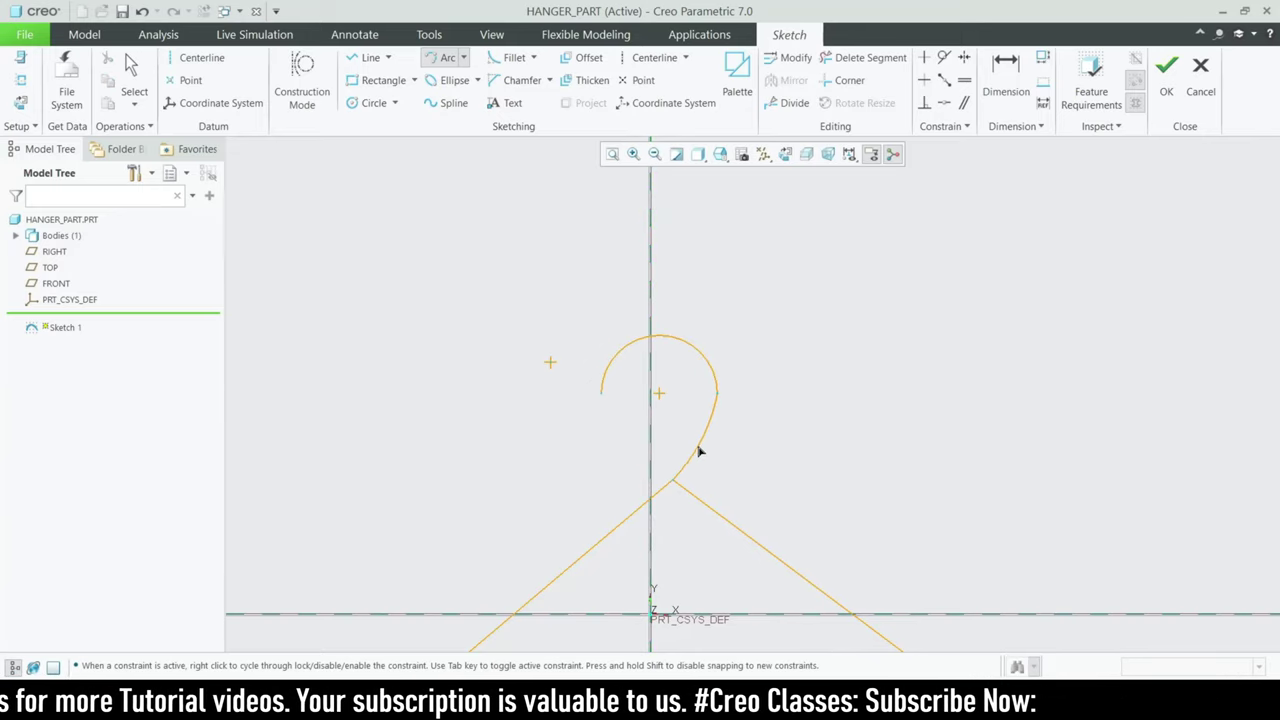
click(704, 450)
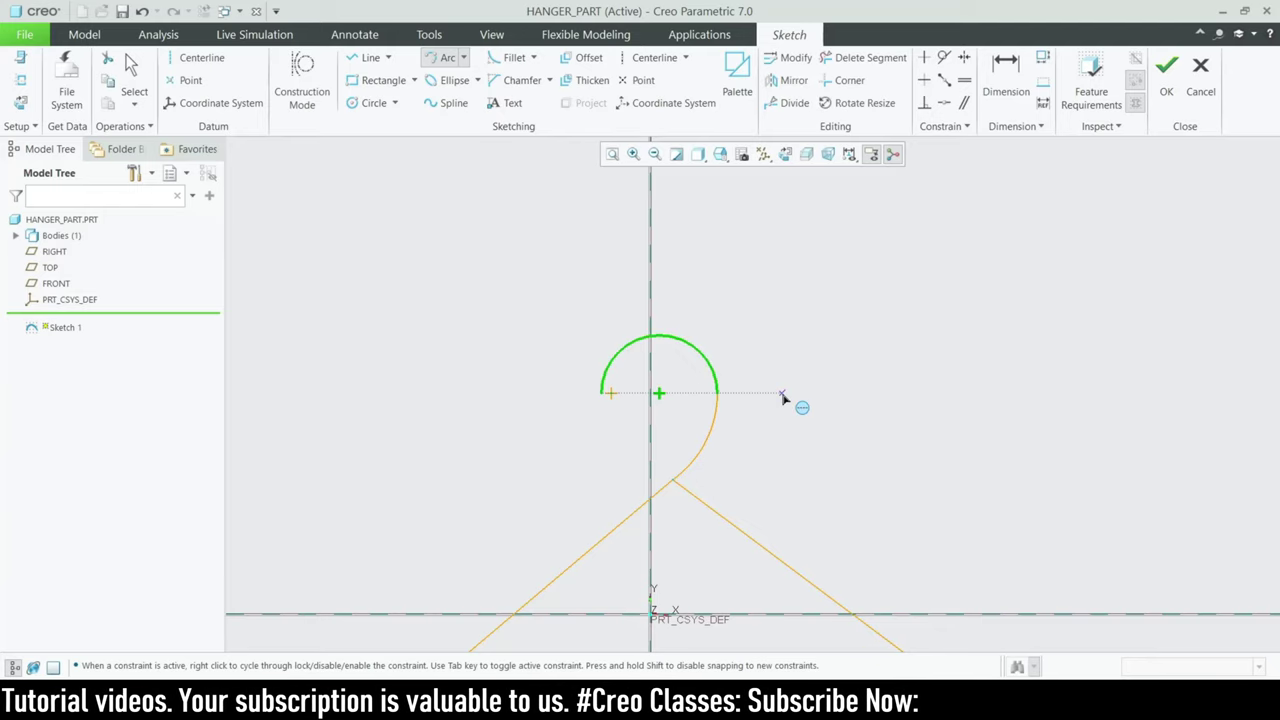
scroll(768, 302, down, 4)
middle_click(790, 335)
scroll(800, 343, up, 2)
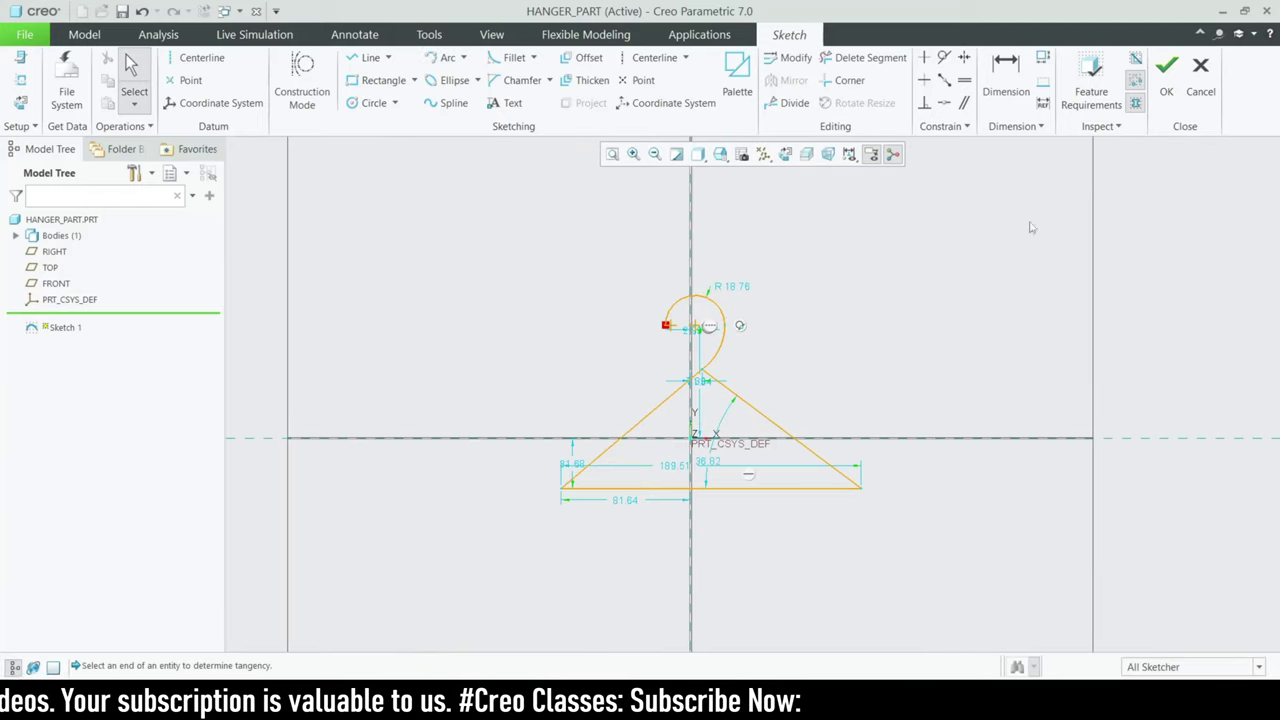
click(1166, 77)
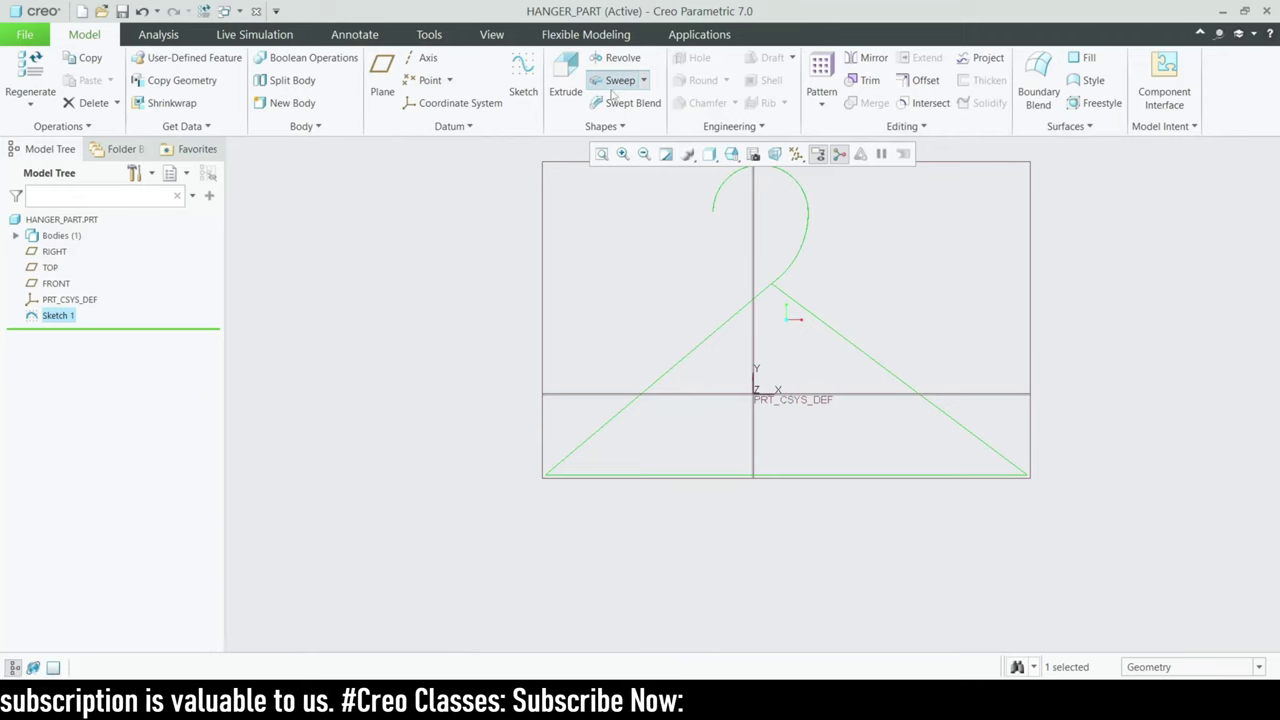
Step: Try to sweep a circular section, centred on the trajectory's start point at the hook's end, along the hanger sketch
click(618, 80)
click(724, 399)
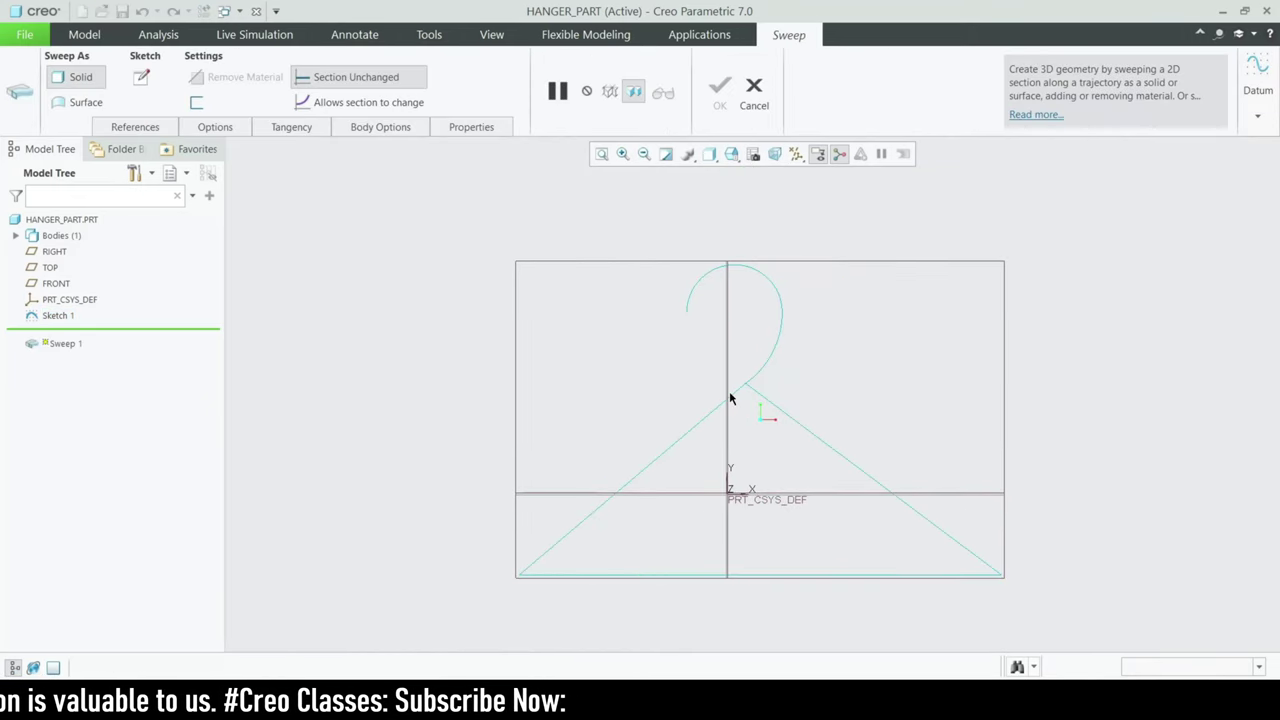
key(ctrl+d)
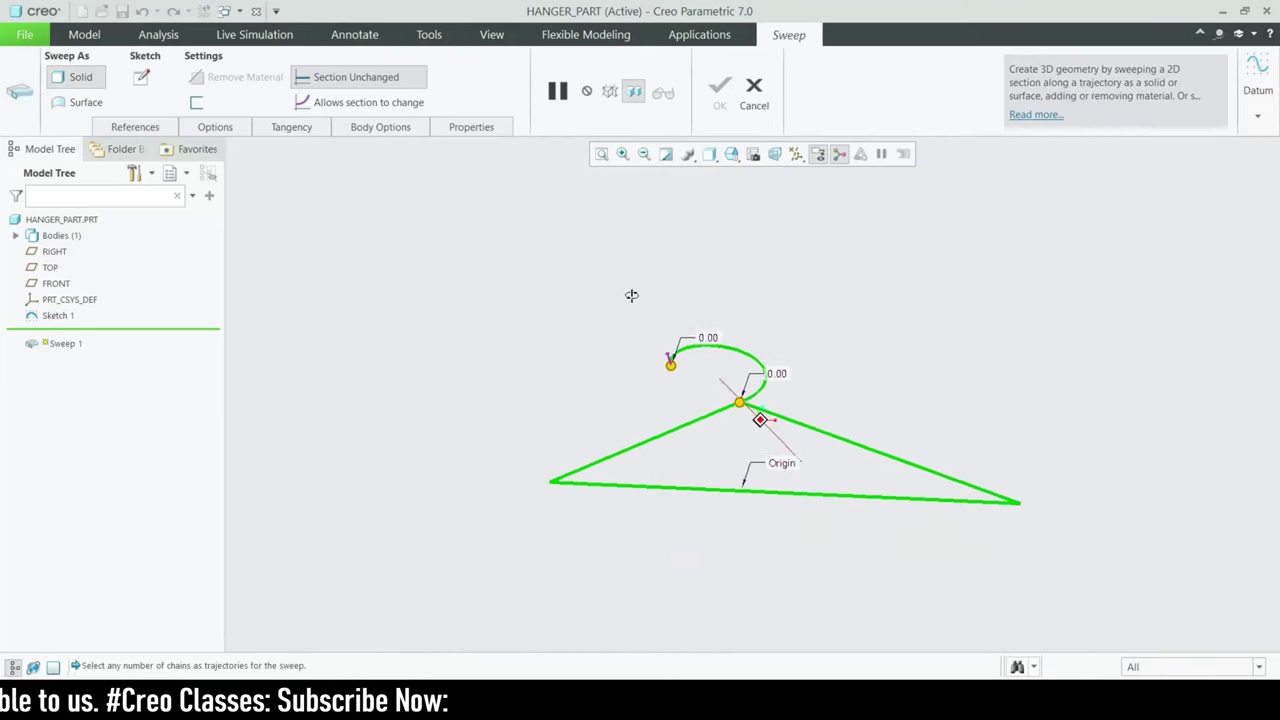
click(145, 80)
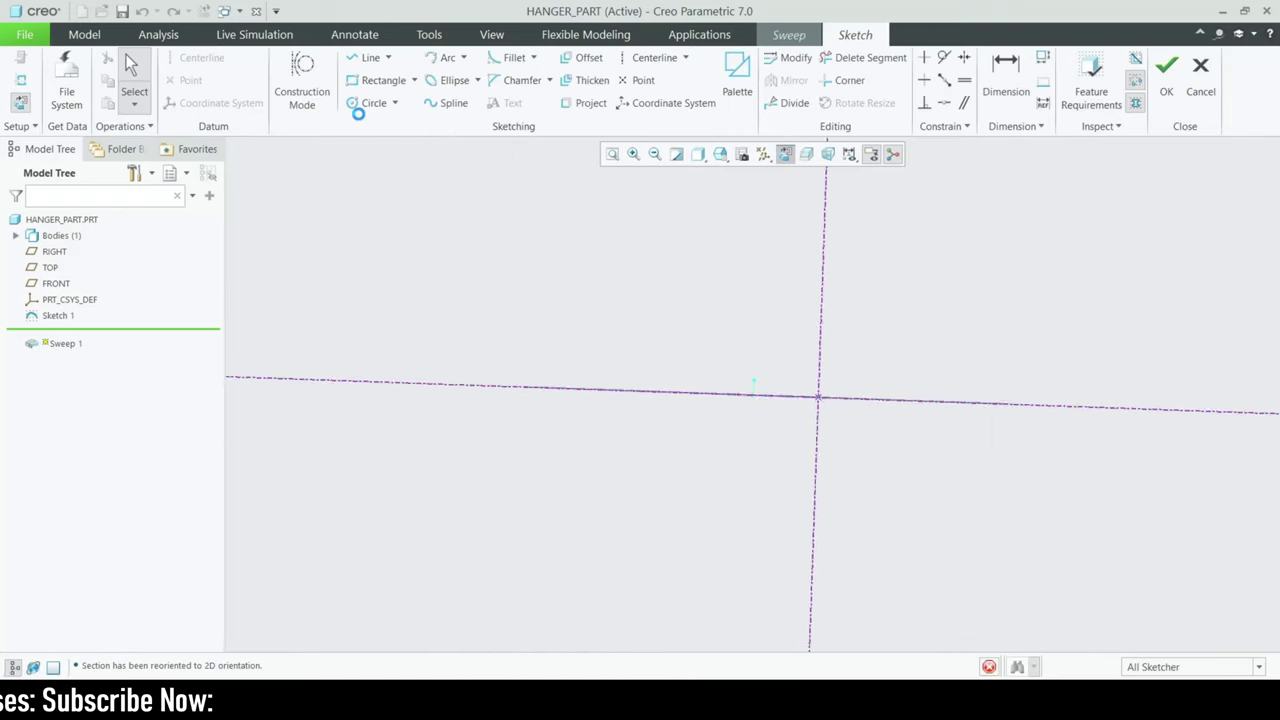
click(372, 103)
scroll(820, 395, up, 2)
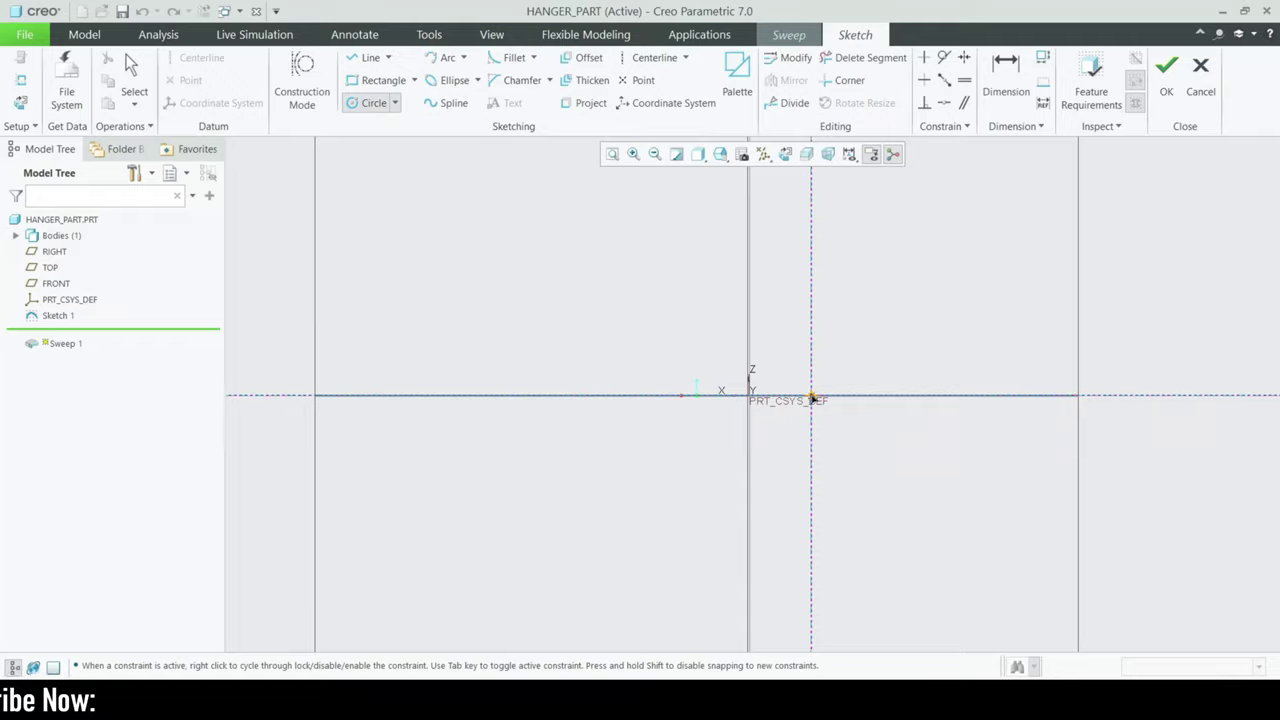
click(815, 402)
click(822, 408)
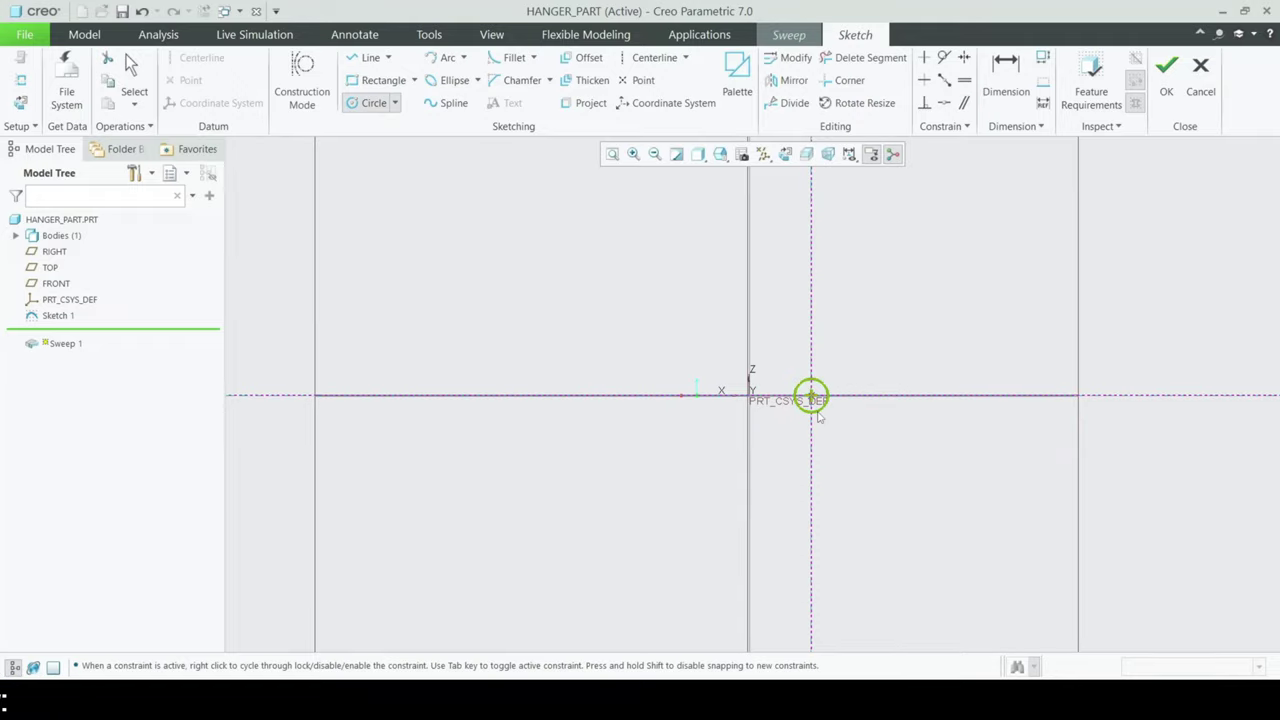
click(1165, 91)
Step: Inspect the sweep preview around the hook and the whole hanger, and discard the sweep
mouse_move(731, 434)
middle_down()
mouse_move(694, 406)
mouse_move(589, 434)
mouse_move(634, 509)
mouse_move(649, 491)
middle_up()
scroll(680, 400, up, 5)
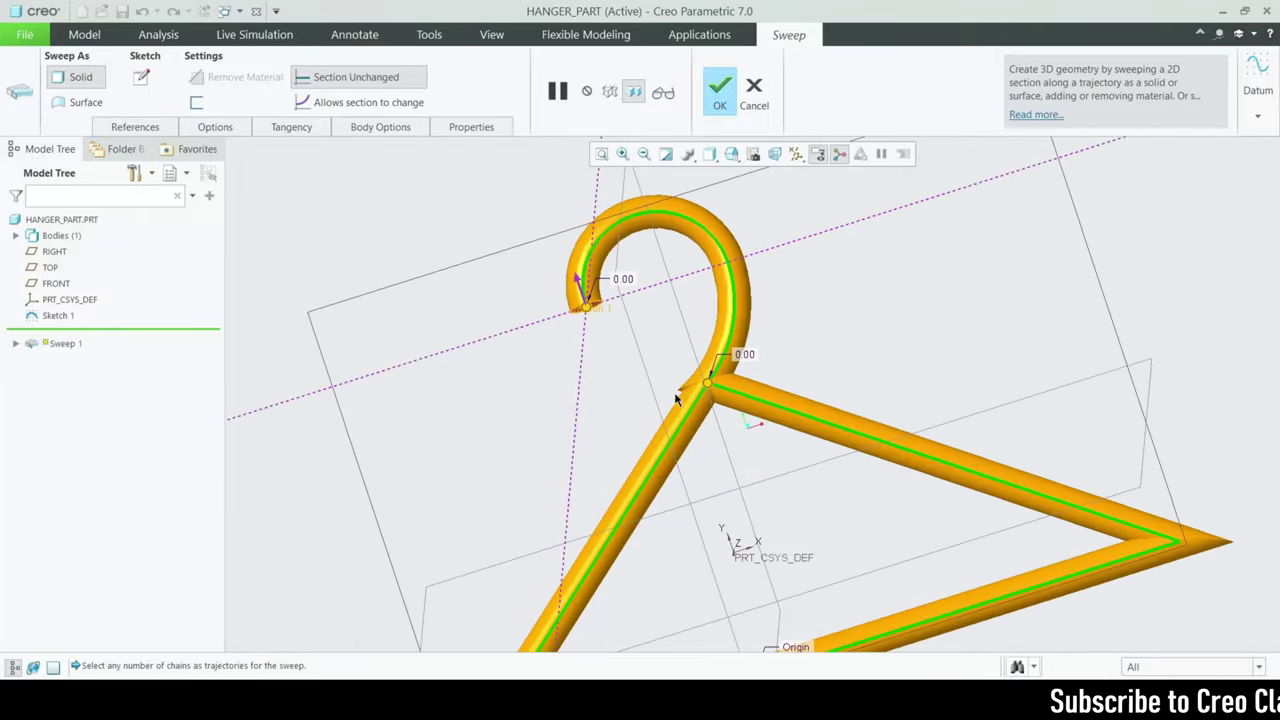
mouse_move(742, 467)
middle_down()
mouse_move(795, 525)
mouse_move(757, 517)
mouse_move(745, 547)
mouse_move(743, 530)
middle_up()
scroll(740, 530, down, 6)
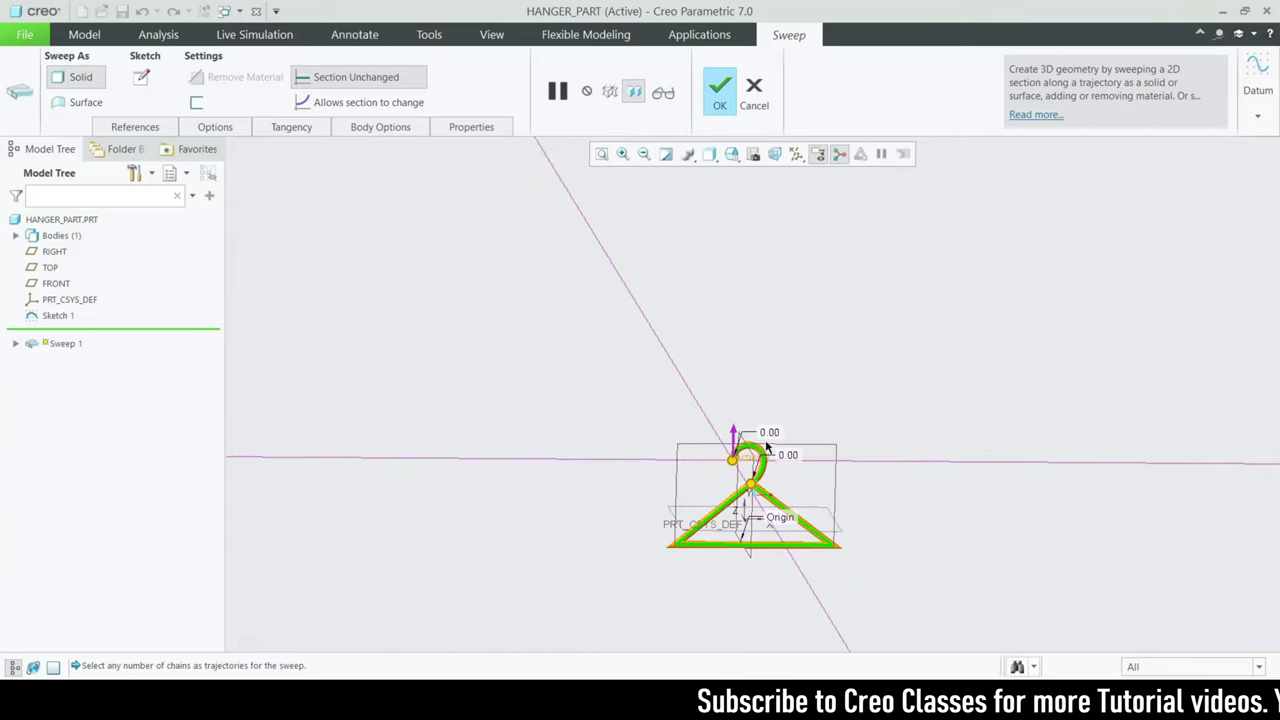
click(754, 90)
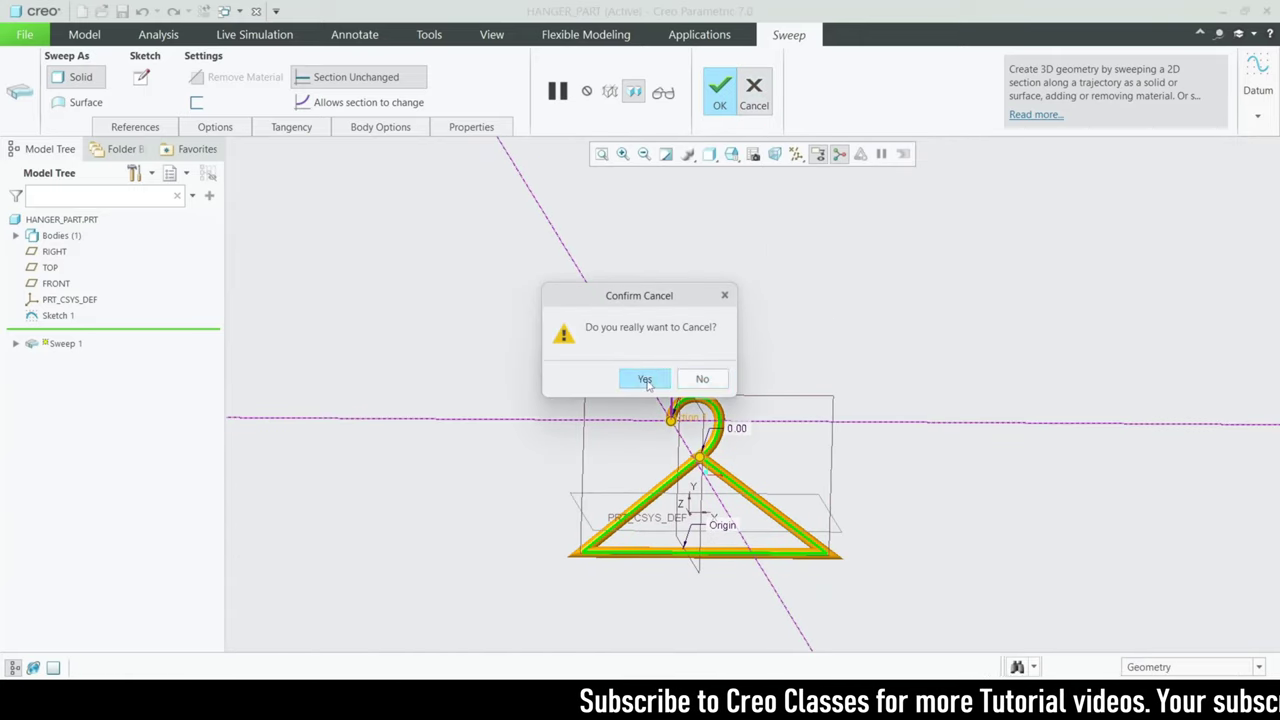
click(646, 377)
Step: Delete the first hanger outline sketch from the part
click(905, 496)
right_click(76, 318)
click(123, 418)
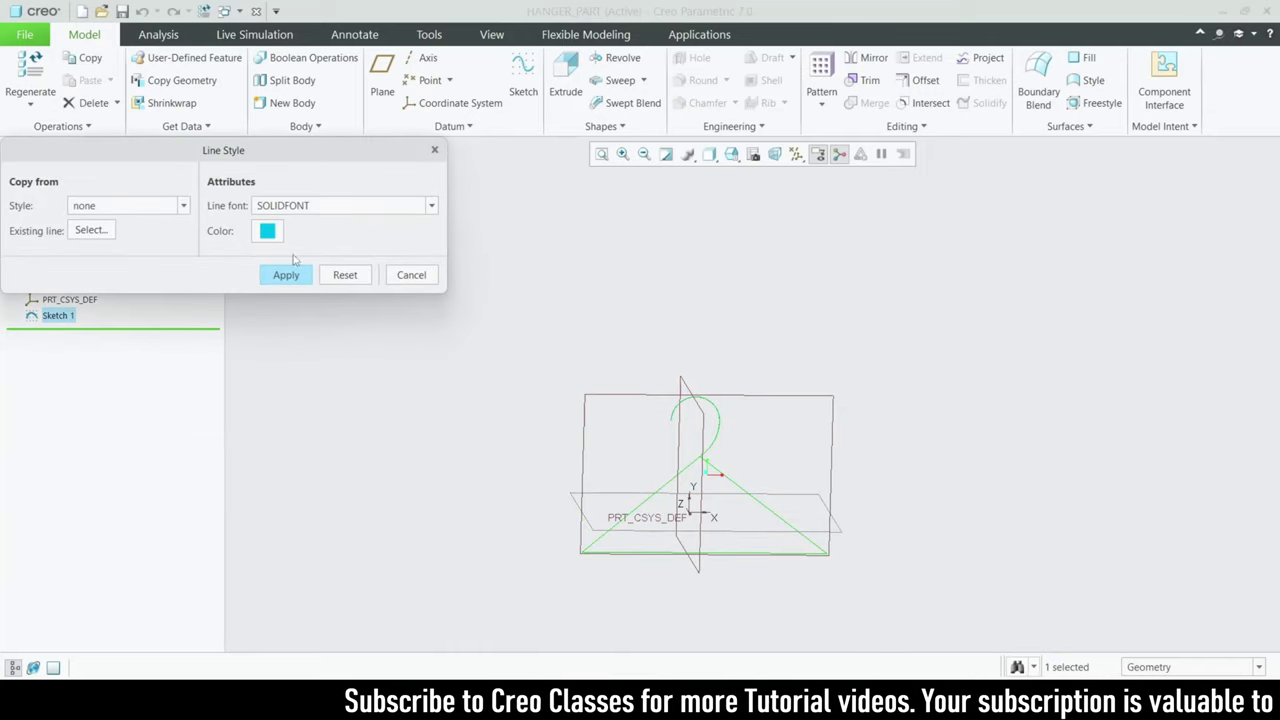
click(410, 275)
right_click(70, 318)
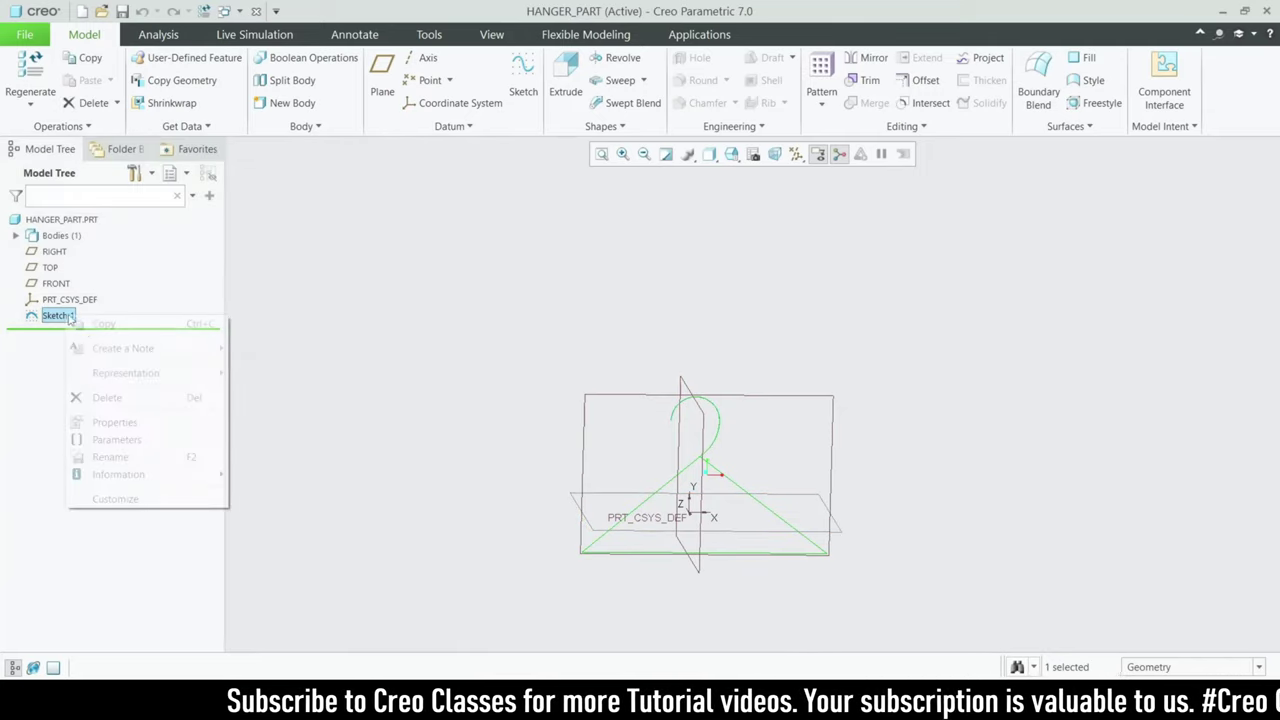
click(112, 397)
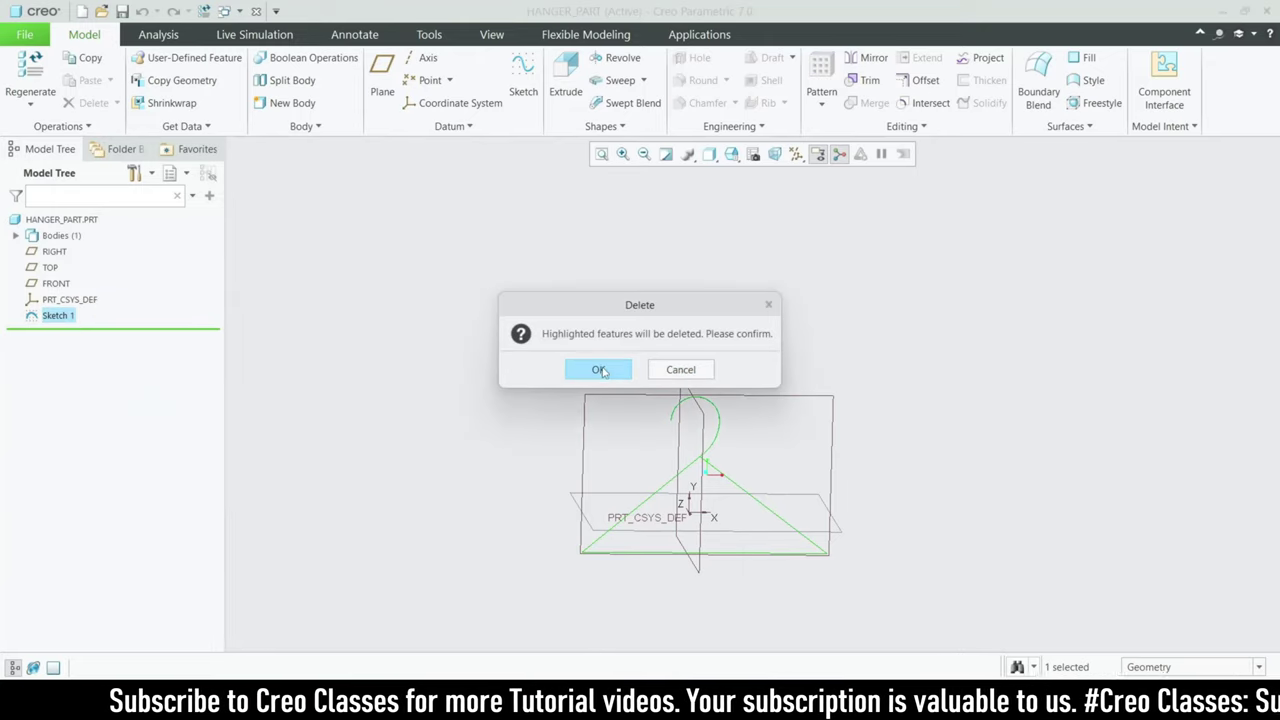
click(595, 369)
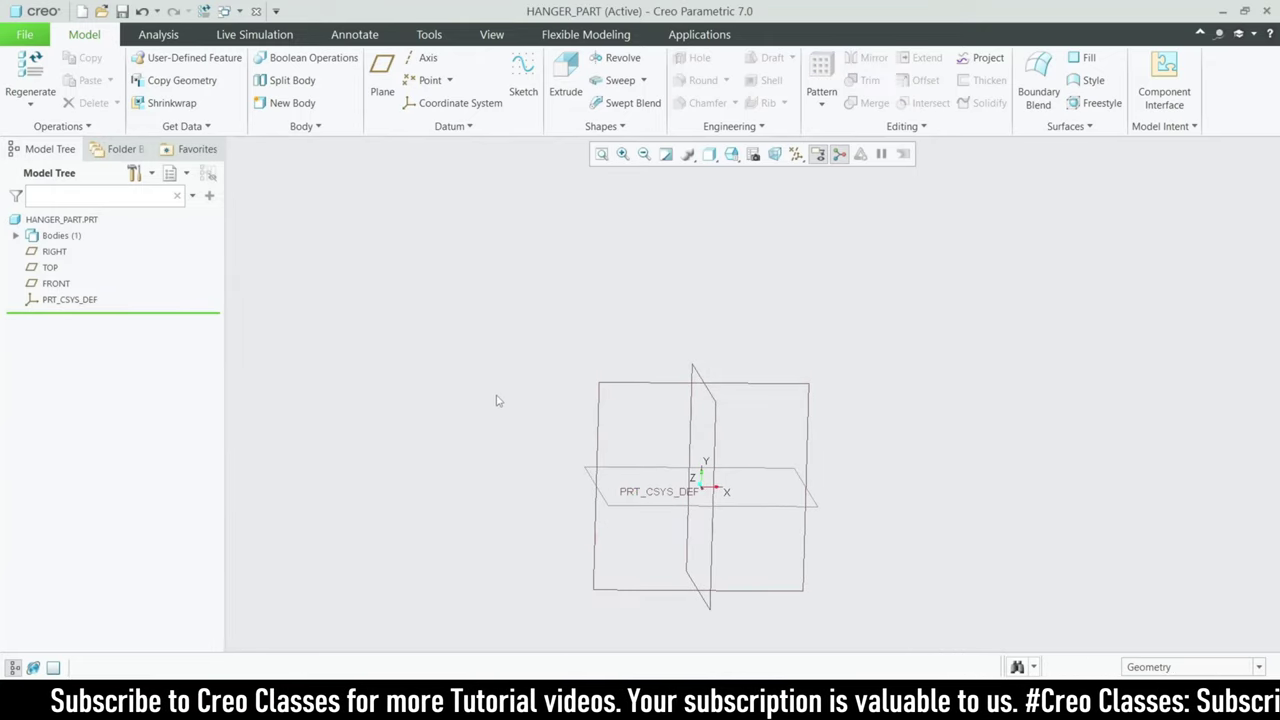
Step: Start a new sketch on the FRONT plane and orient the view parallel to the sketch plane
click(55, 283)
click(523, 75)
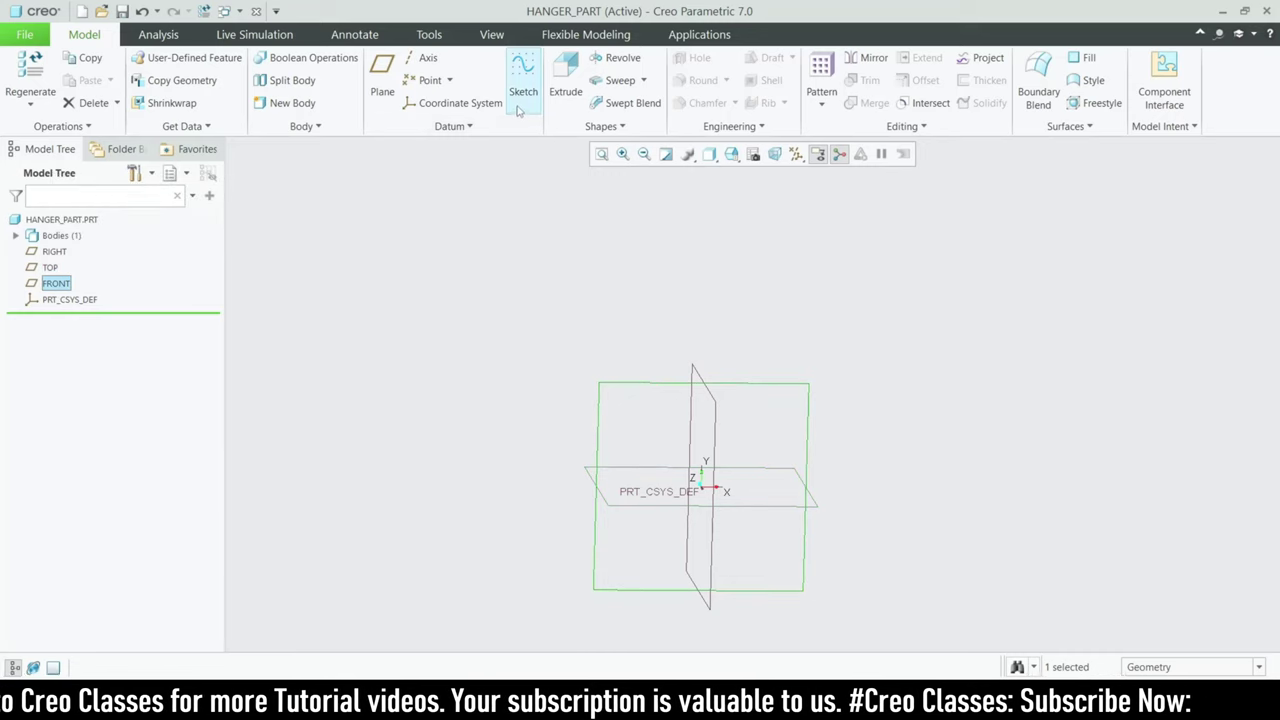
click(784, 154)
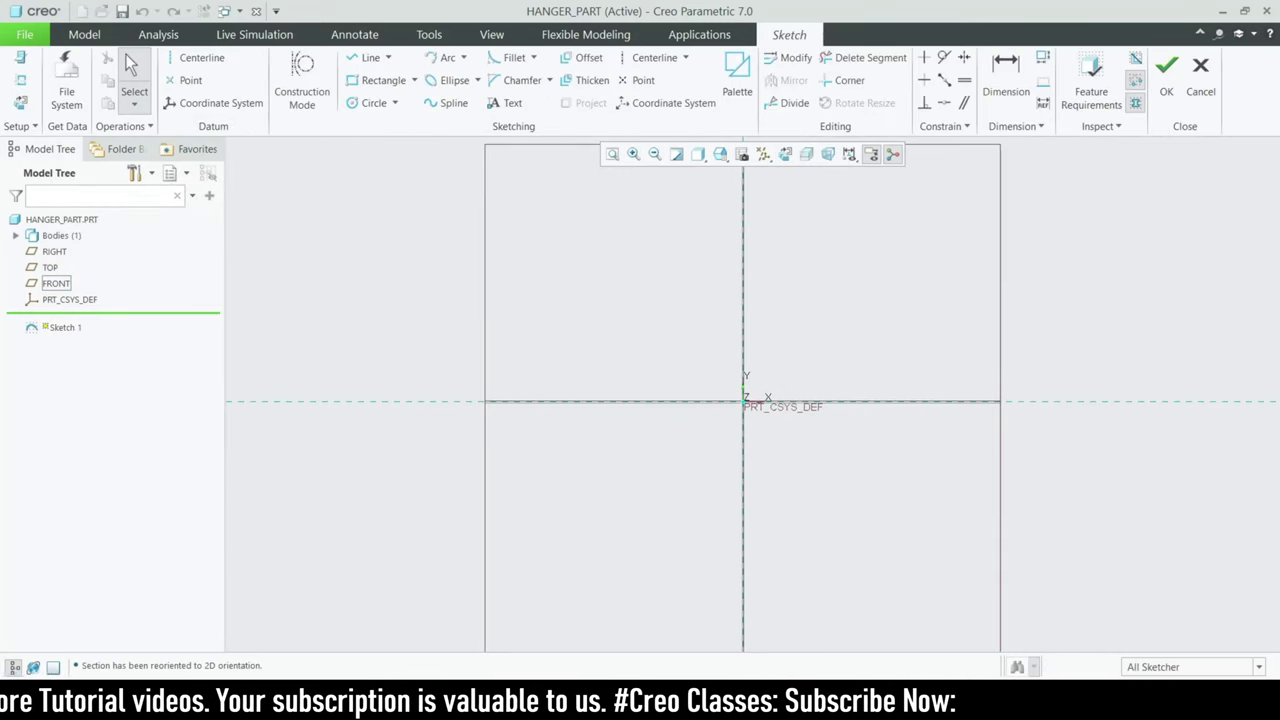
Step: Examine the hanger reference drawing for the arm angle, hook radii and the height of the triangular opening
click(868, 700)
scroll(249, 455, up, 2)
scroll(289, 480, down, 3)
scroll(257, 494, up, 4)
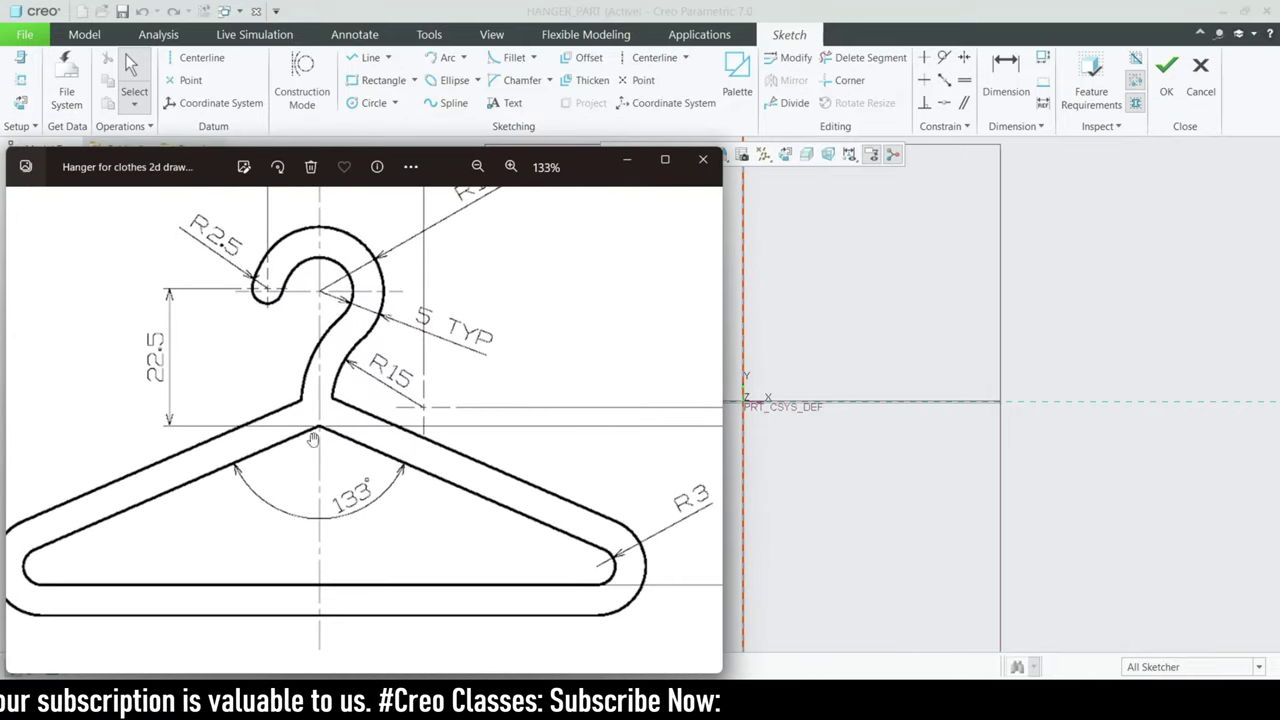
scroll(320, 432, down, 1)
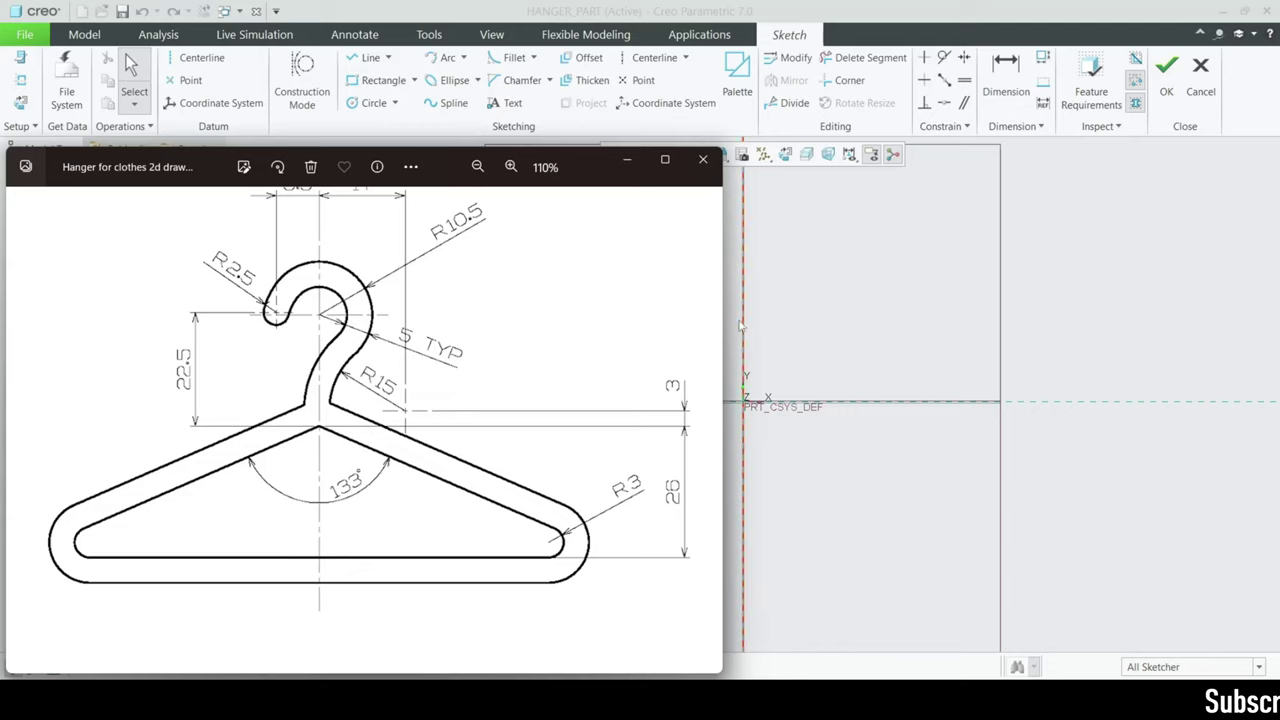
click(626, 160)
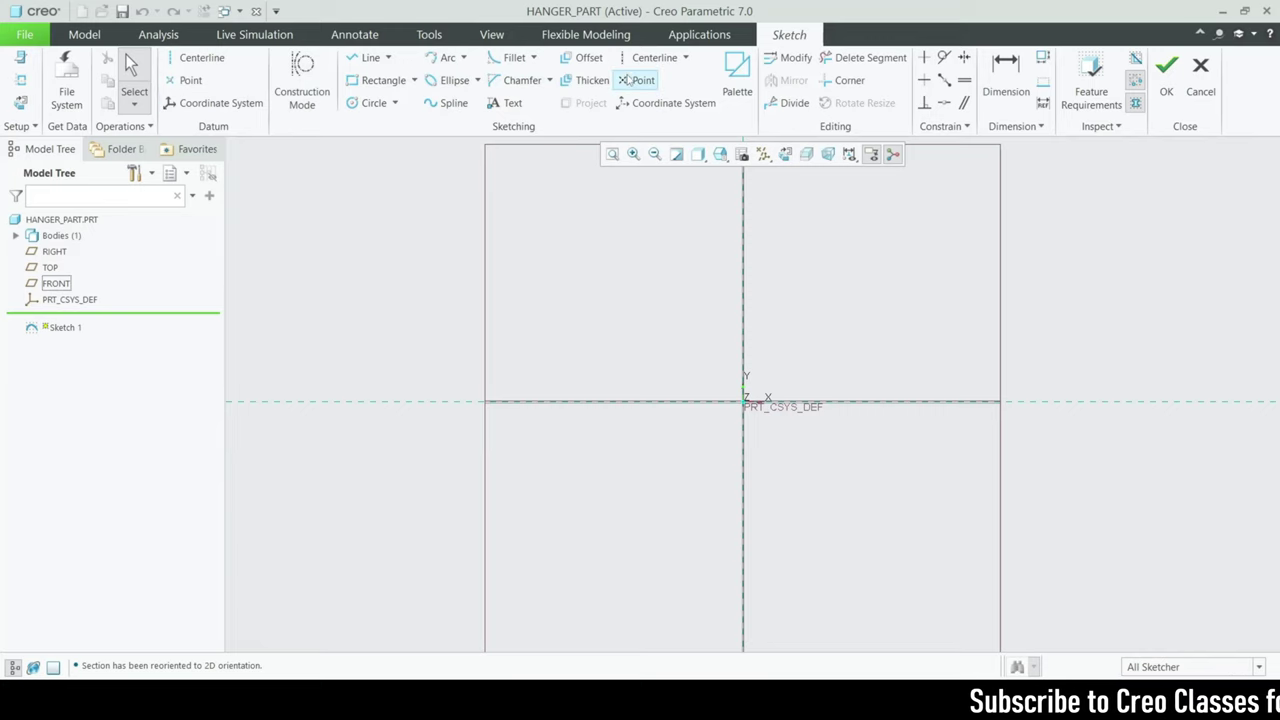
Step: Sketch a horizontal construction line about 975 mm long, crossing the vertical reference about 175 mm below the horizontal reference
click(636, 80)
scroll(648, 306, down, 1)
scroll(688, 352, down, 1)
click(302, 90)
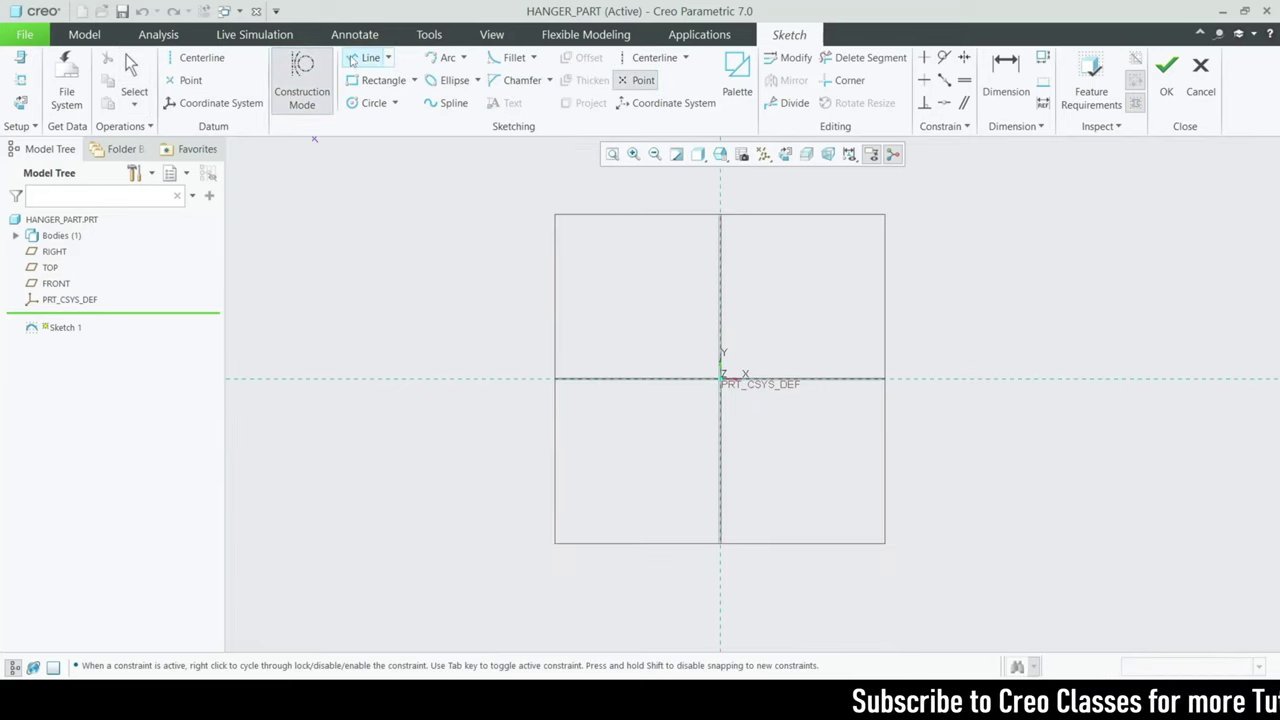
click(366, 57)
scroll(712, 477, up, 1)
click(731, 488)
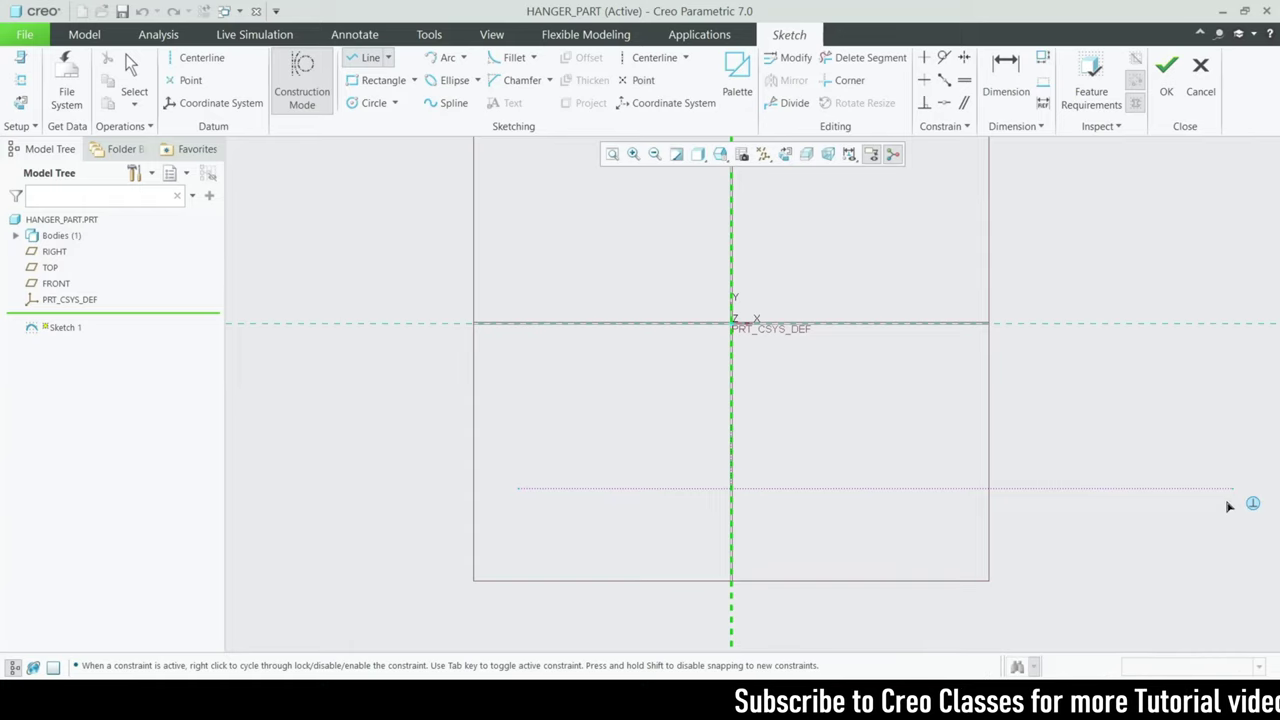
middle_click(319, 537)
click(277, 505)
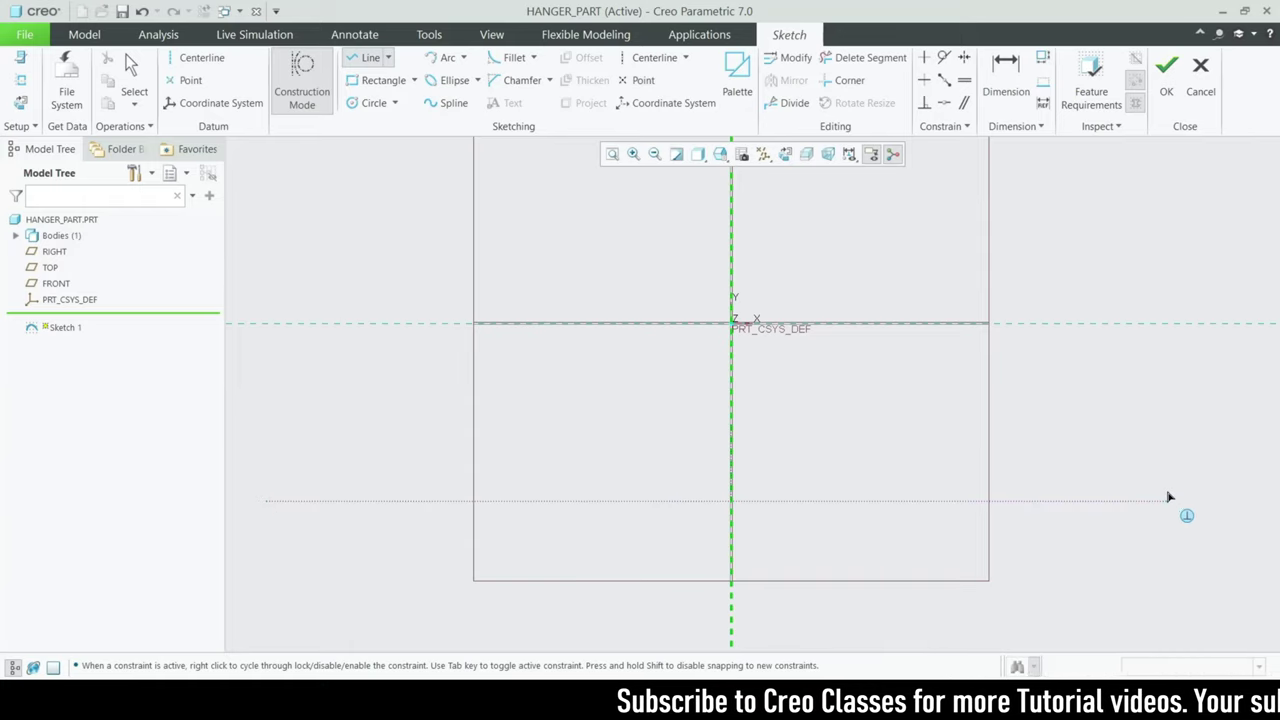
click(1253, 500)
middle_click(1220, 510)
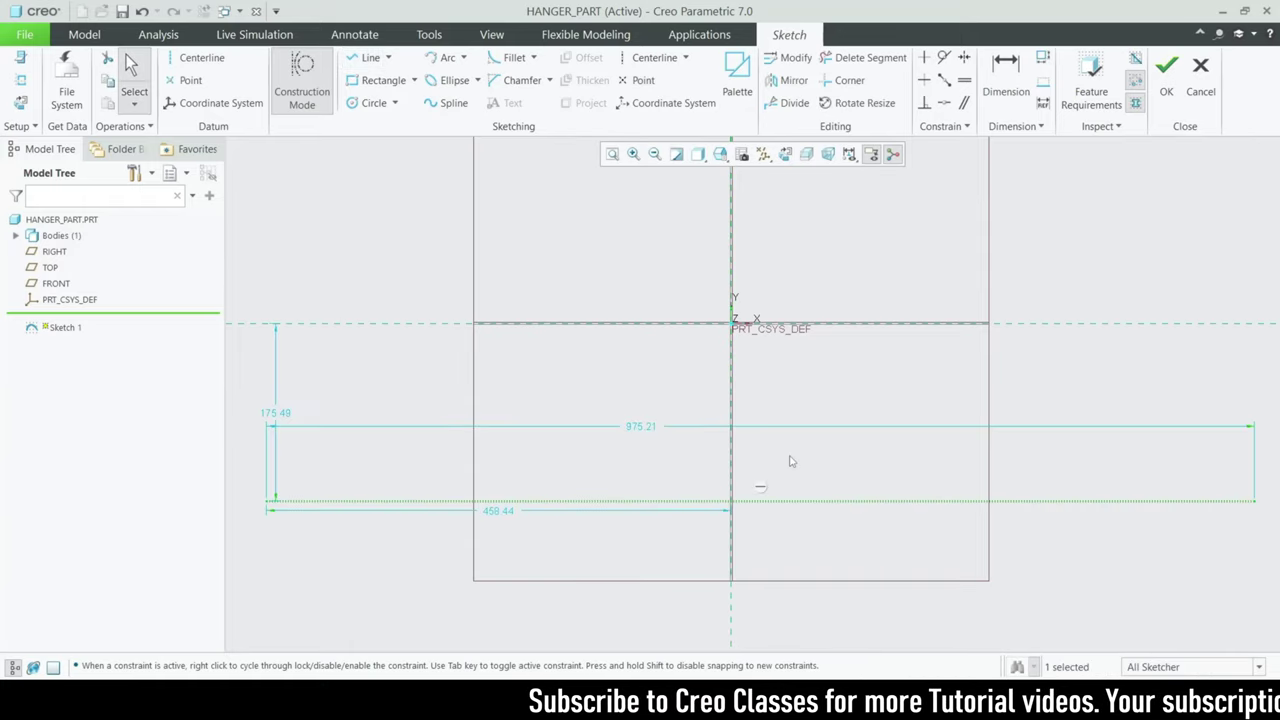
Step: Set the construction line's distance below the horizontal reference to 26 mm
click(290, 418)
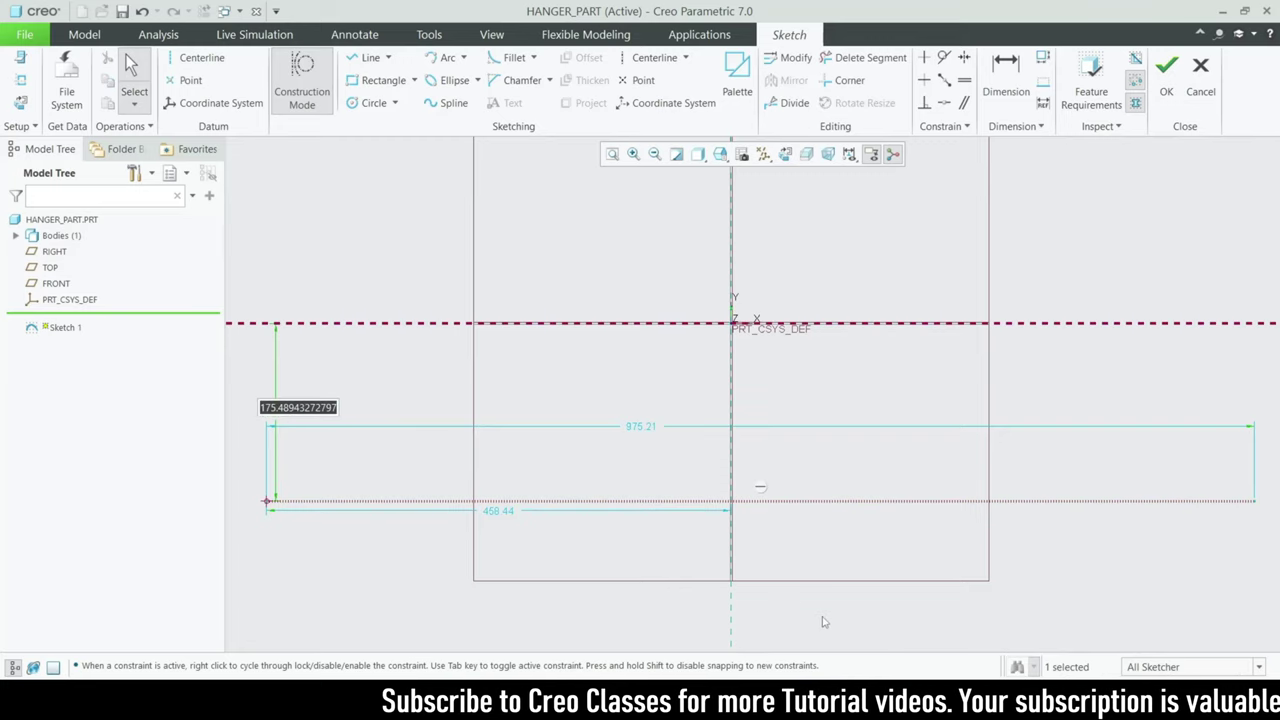
text(26)
key(Return)
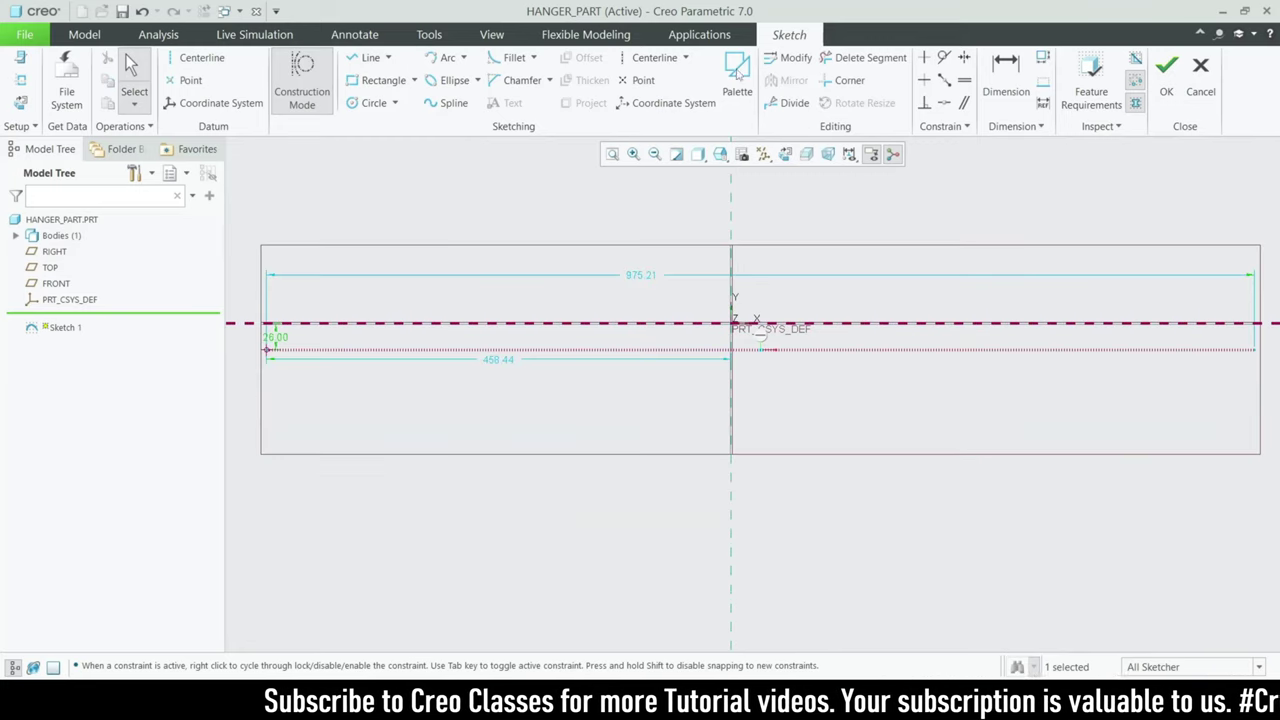
Step: Recheck the reference drawing and sketch two solid arm lines sloping from the origin to just below the construction line, one on each side
scroll(760, 265, down, 3)
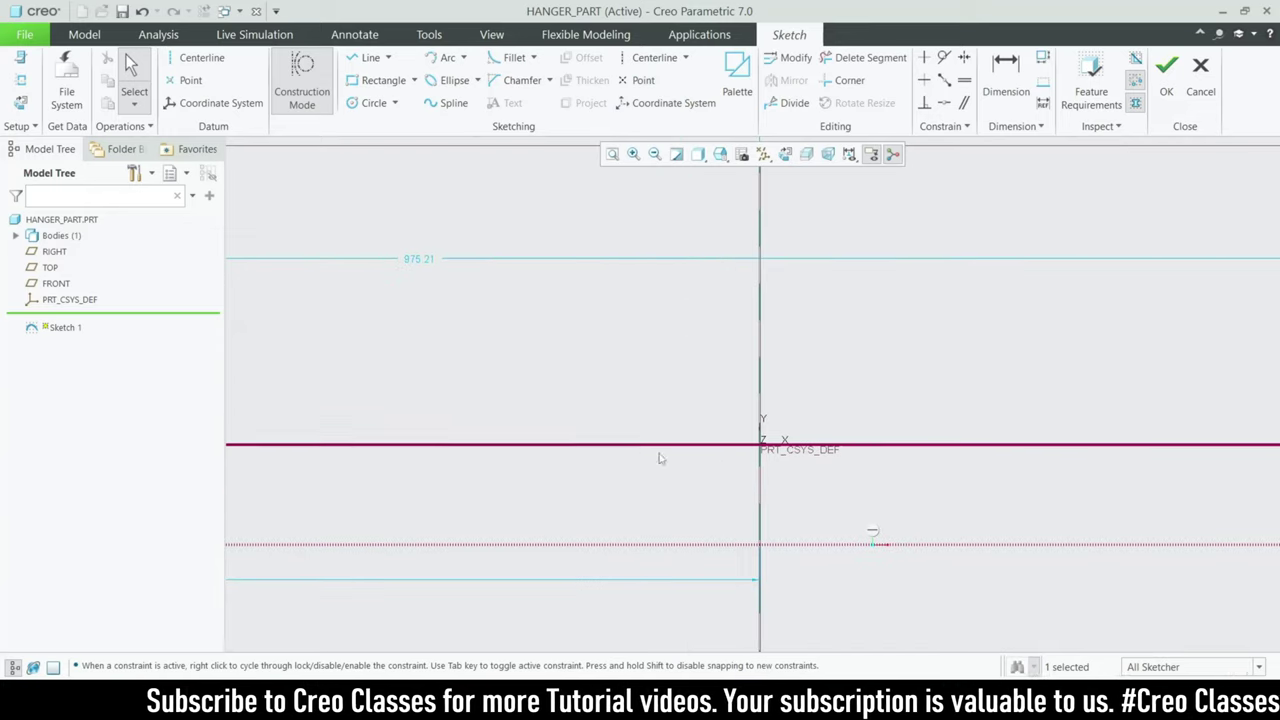
key(alt+Tab)
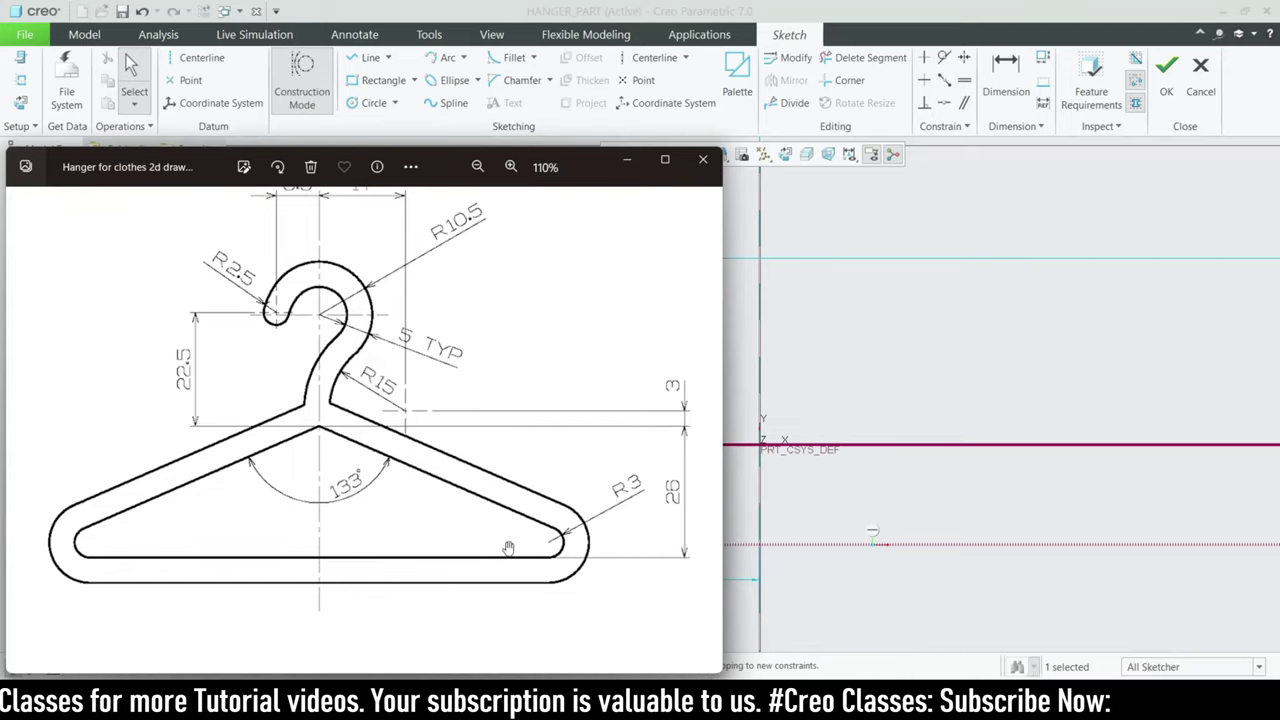
click(627, 162)
click(302, 85)
click(367, 57)
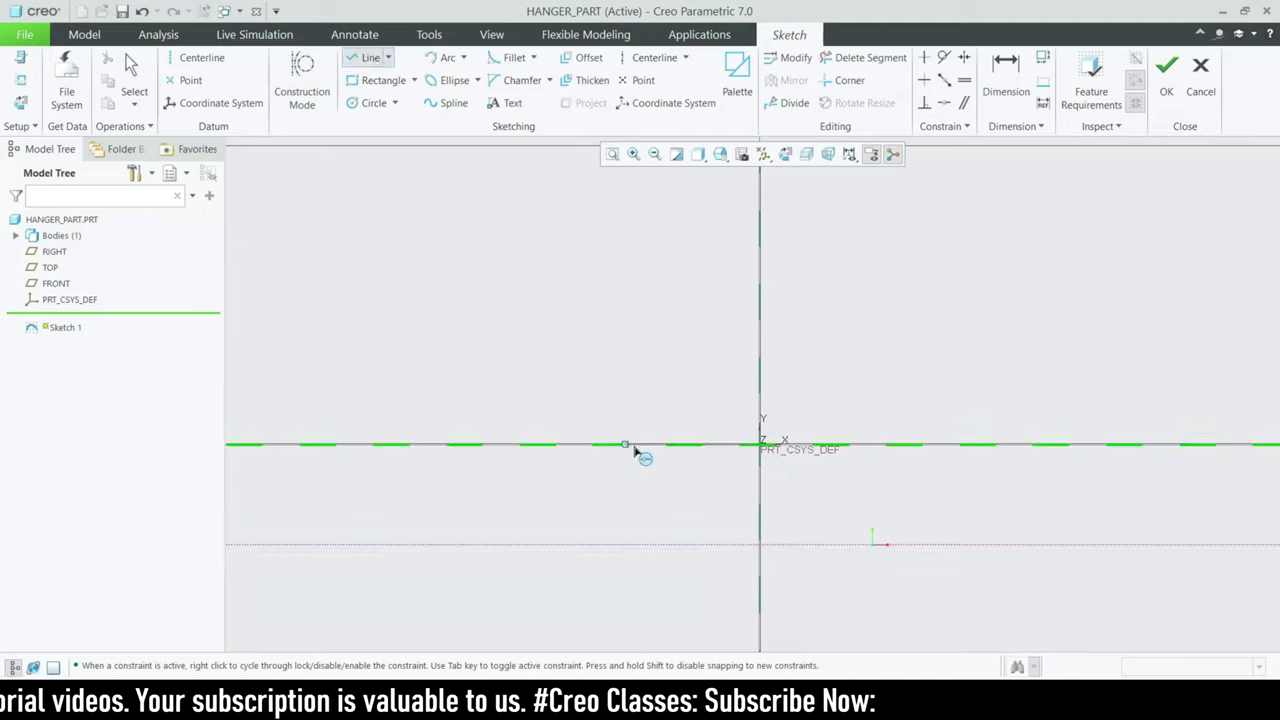
click(757, 446)
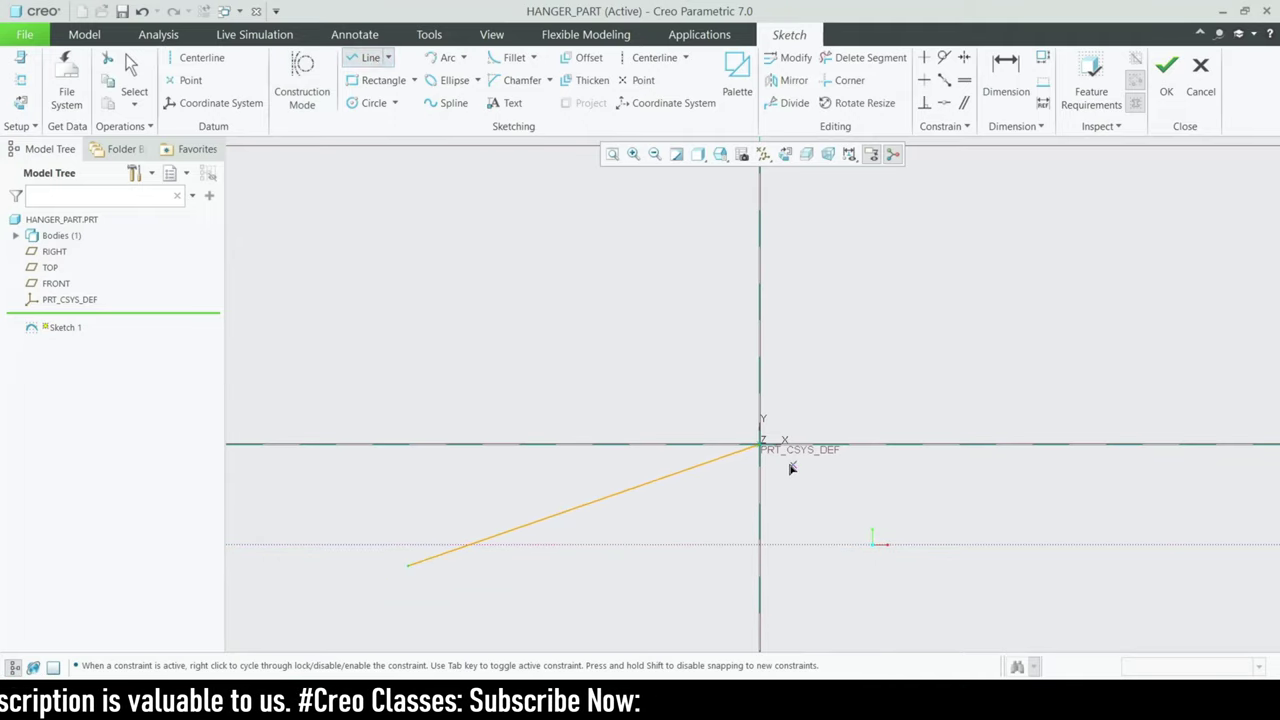
click(759, 447)
click(1158, 573)
middle_click(1160, 575)
middle_click(1160, 575)
Step: Dimension the angle between the two sloping arm lines as 133°
scroll(676, 531, up, 1)
click(677, 529)
click(996, 76)
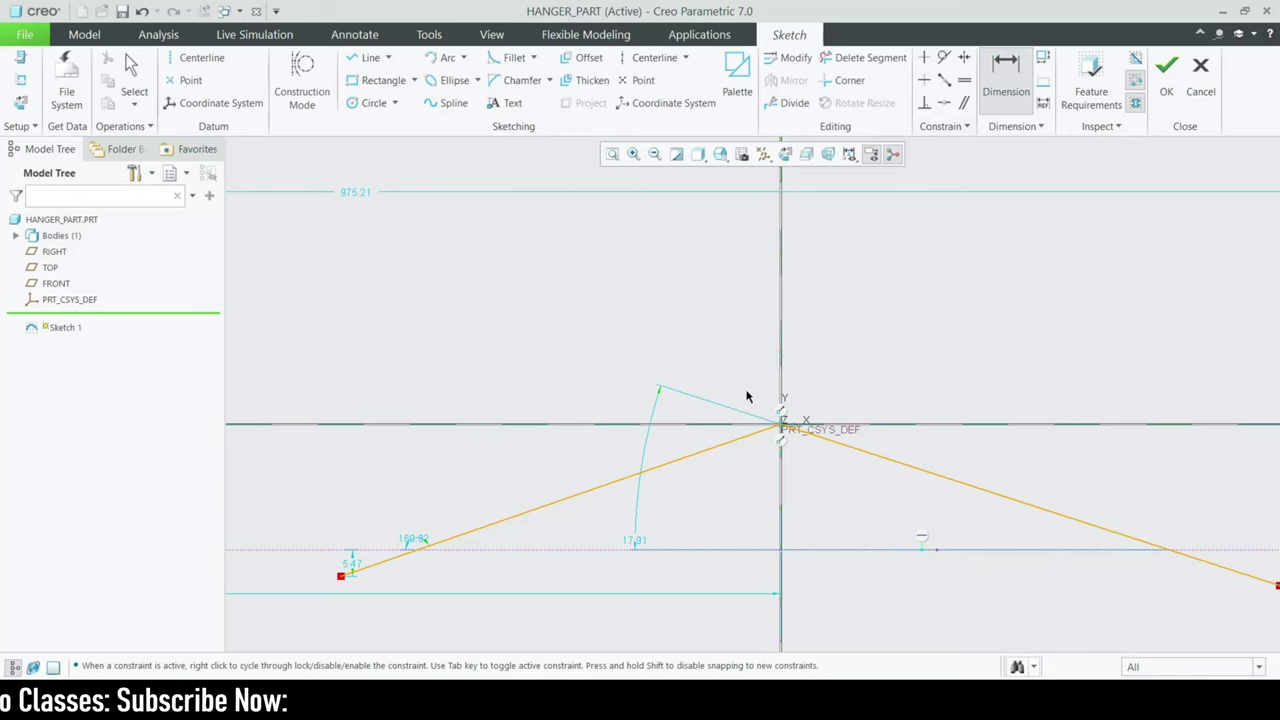
click(910, 476)
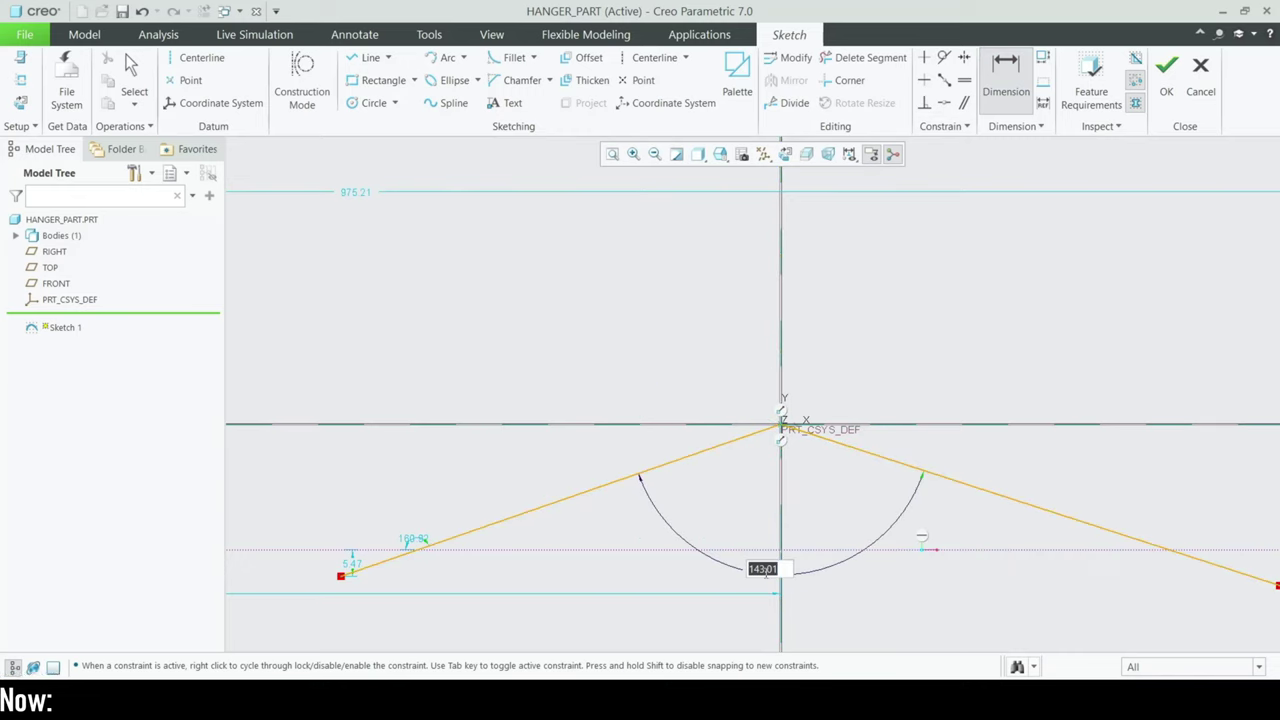
key(Return)
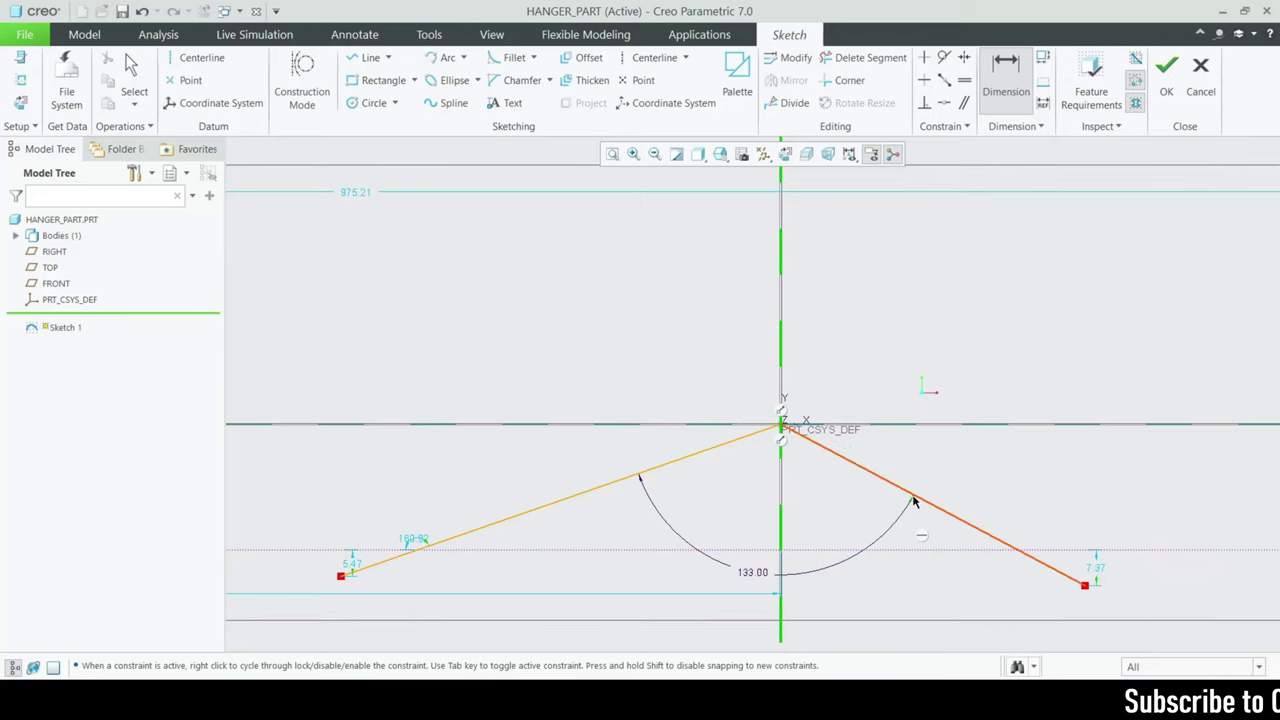
Step: Dimension the angle between the right arm line and the vertical reference as 133/2, giving 66.5°
middle_click(853, 524)
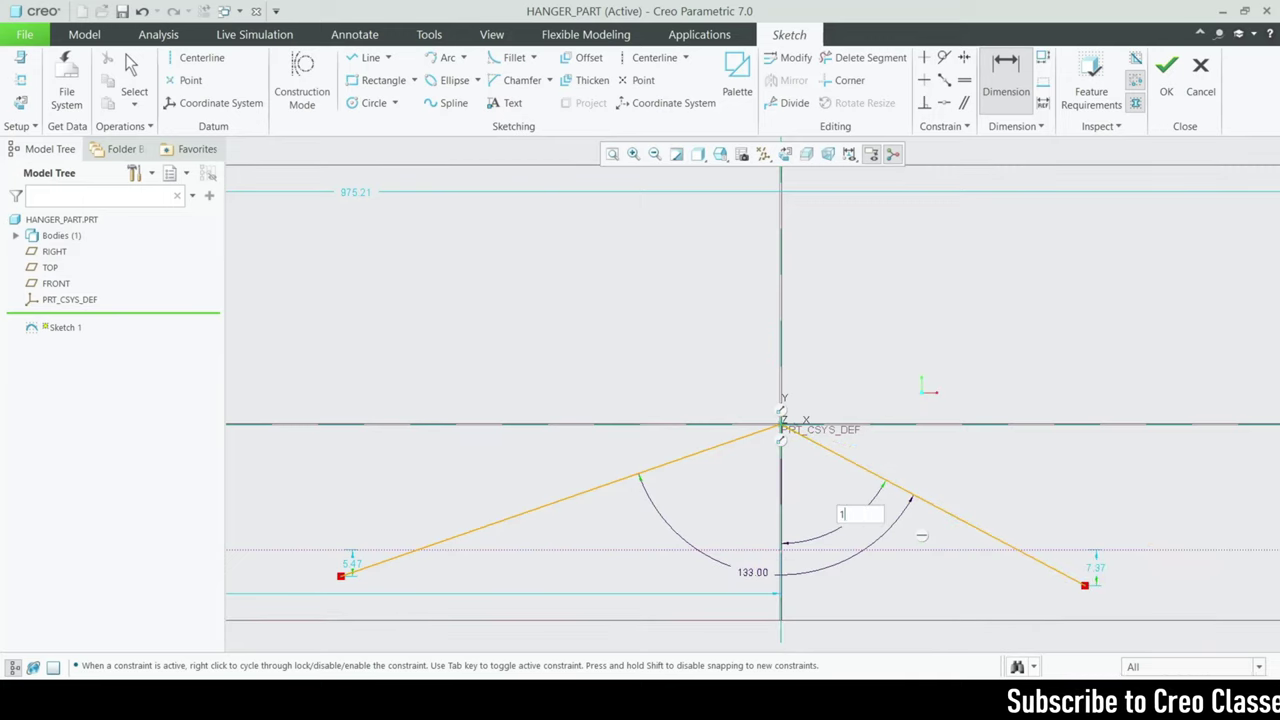
text(133/2)
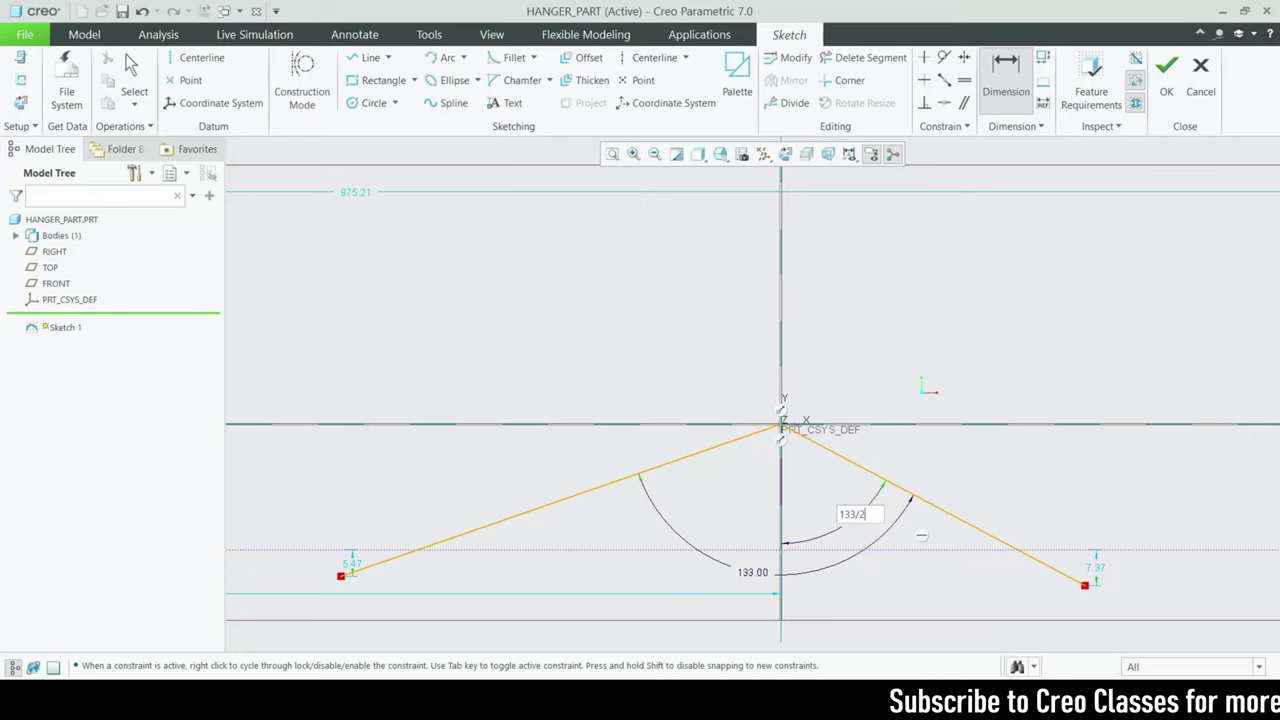
key(Return)
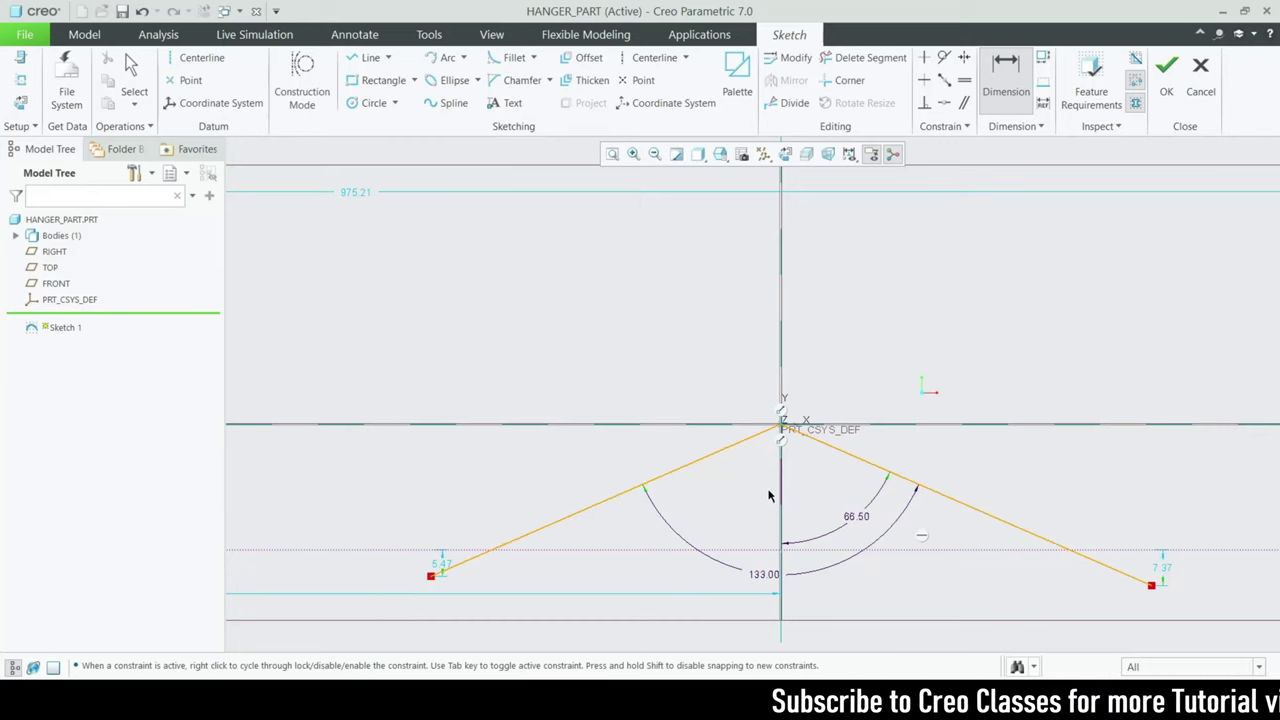
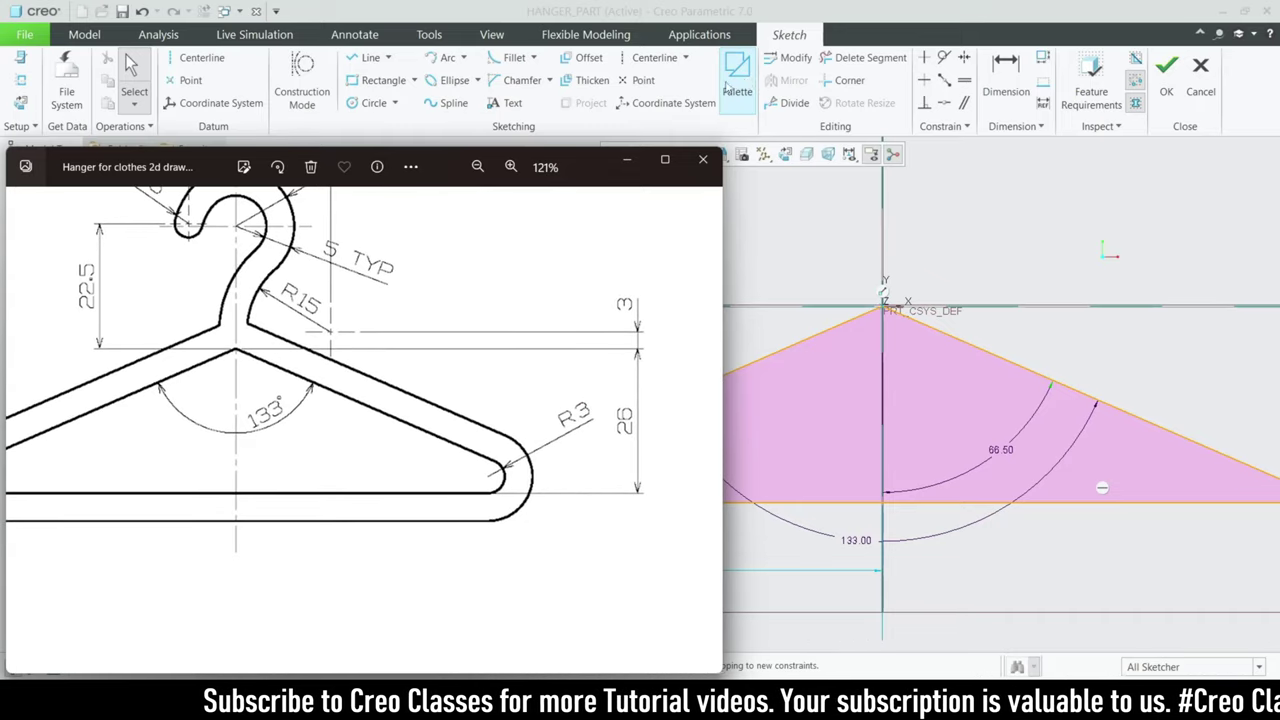
Step: Set the construction line's distance below the horizontal reference to 26+2.5, giving 28.5 mm
click(627, 160)
scroll(962, 528, up, 2)
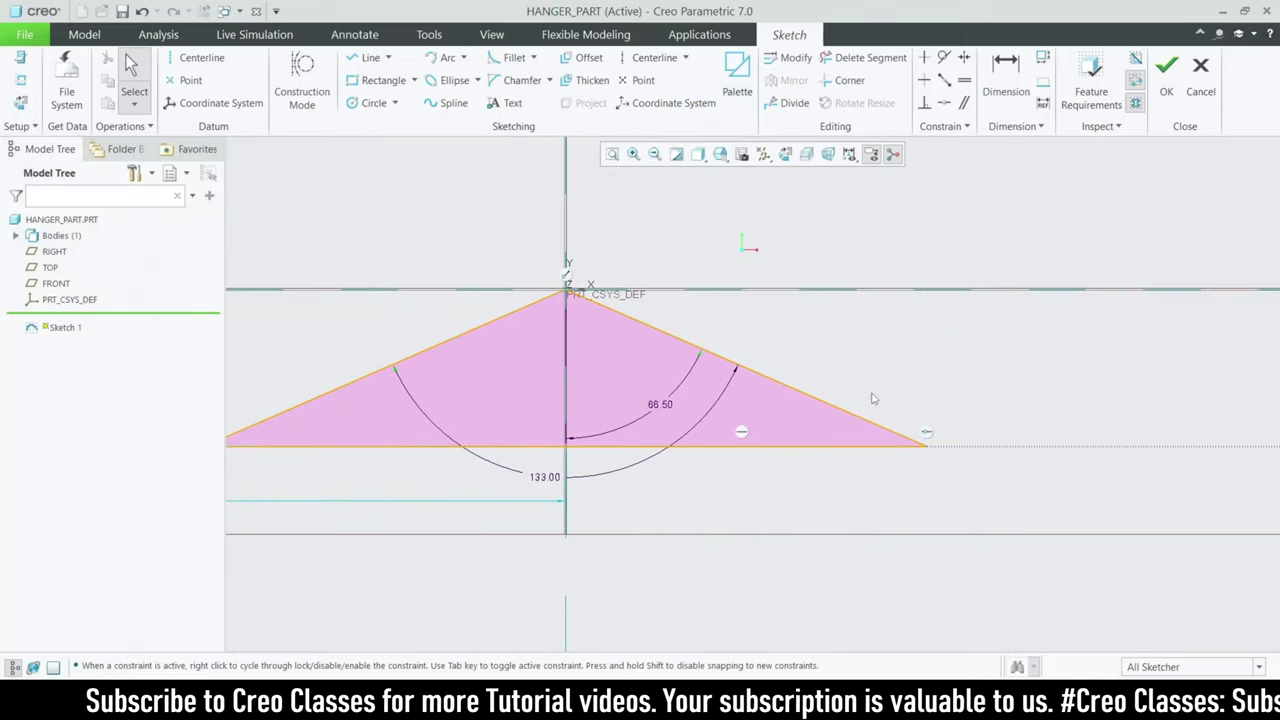
scroll(962, 528, down, 2)
scroll(962, 528, down, 4)
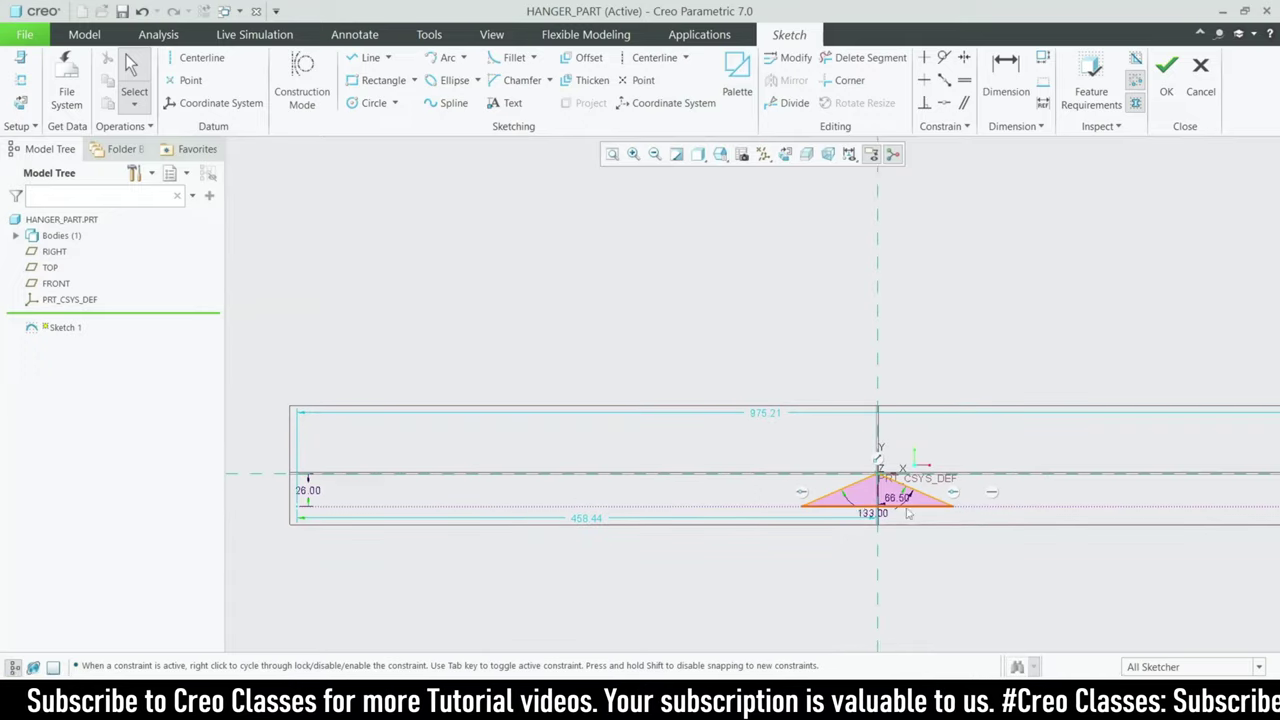
double_click(307, 485)
click(316, 486)
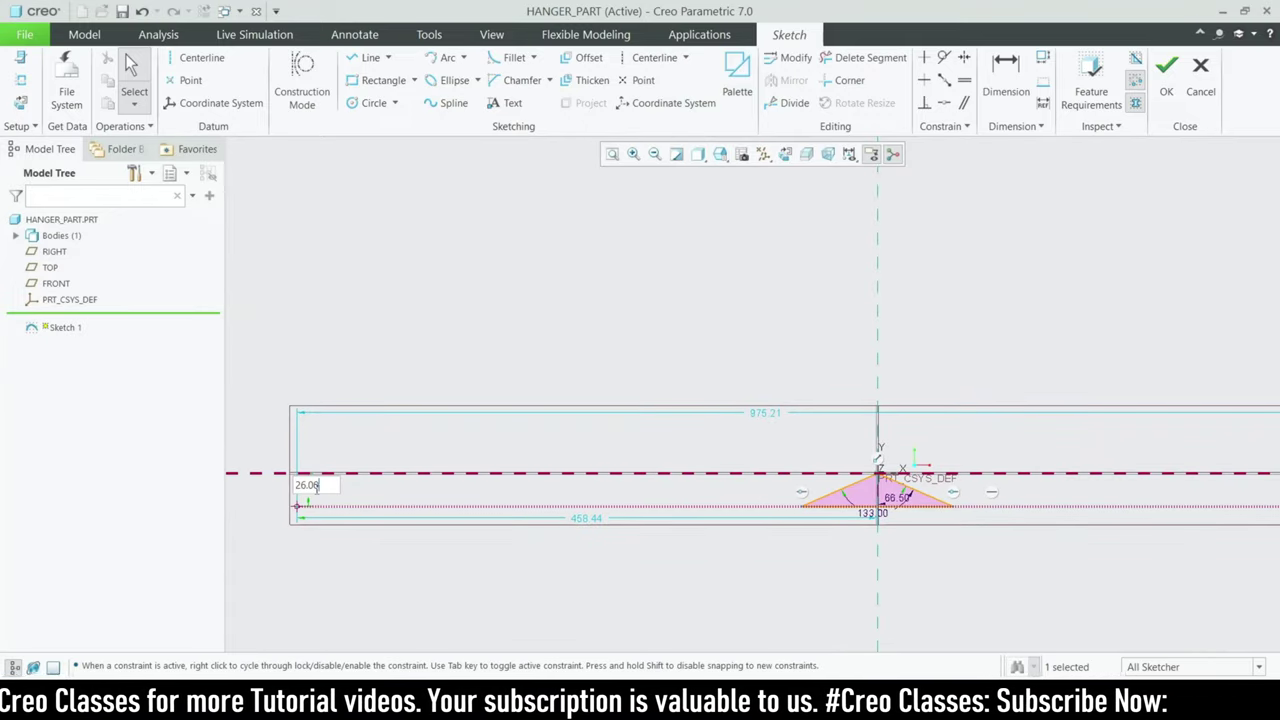
text(+2.5)
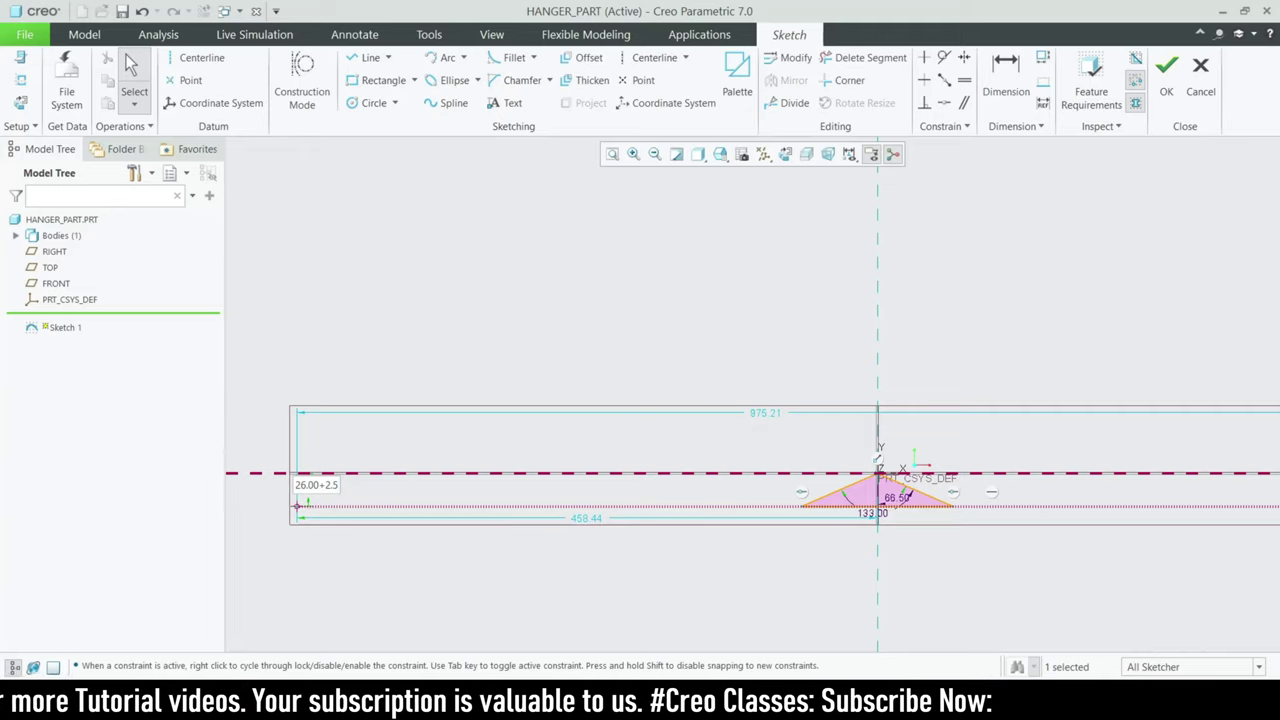
key(Return)
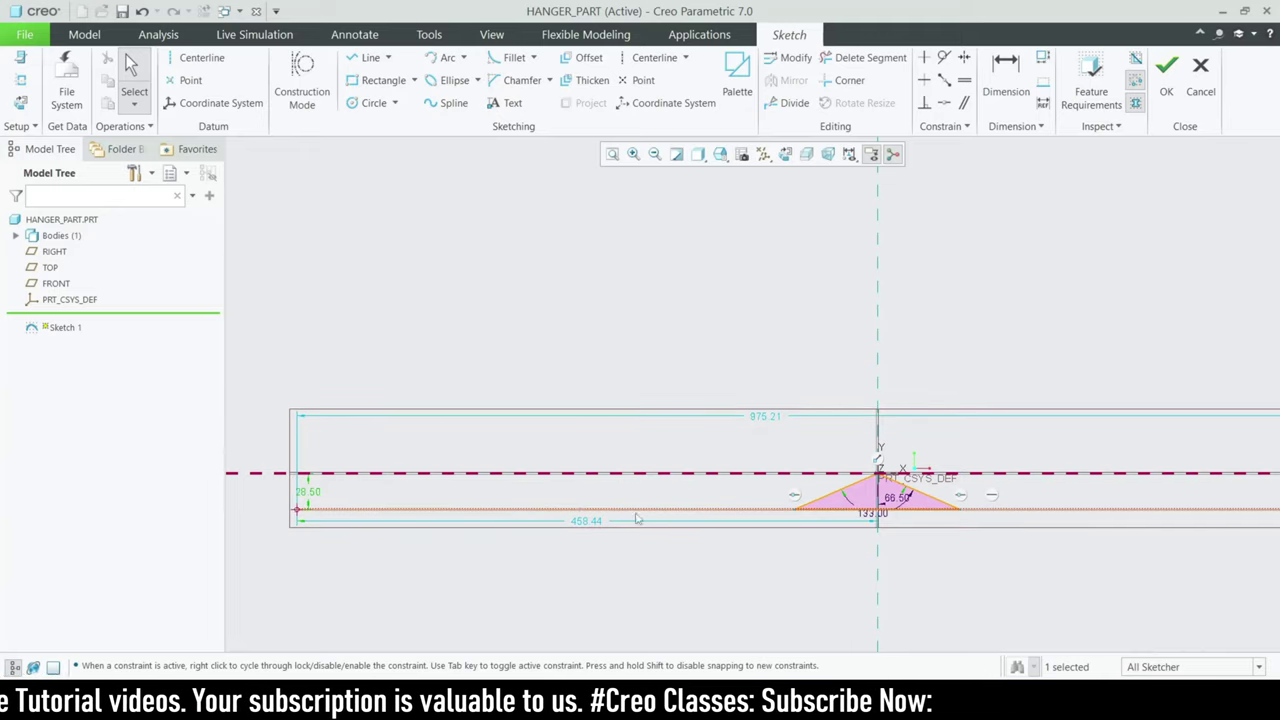
Step: Recheck the reference drawing's lower corners and fillet the corner between the left arm line and the base line
scroll(958, 494, down, 6)
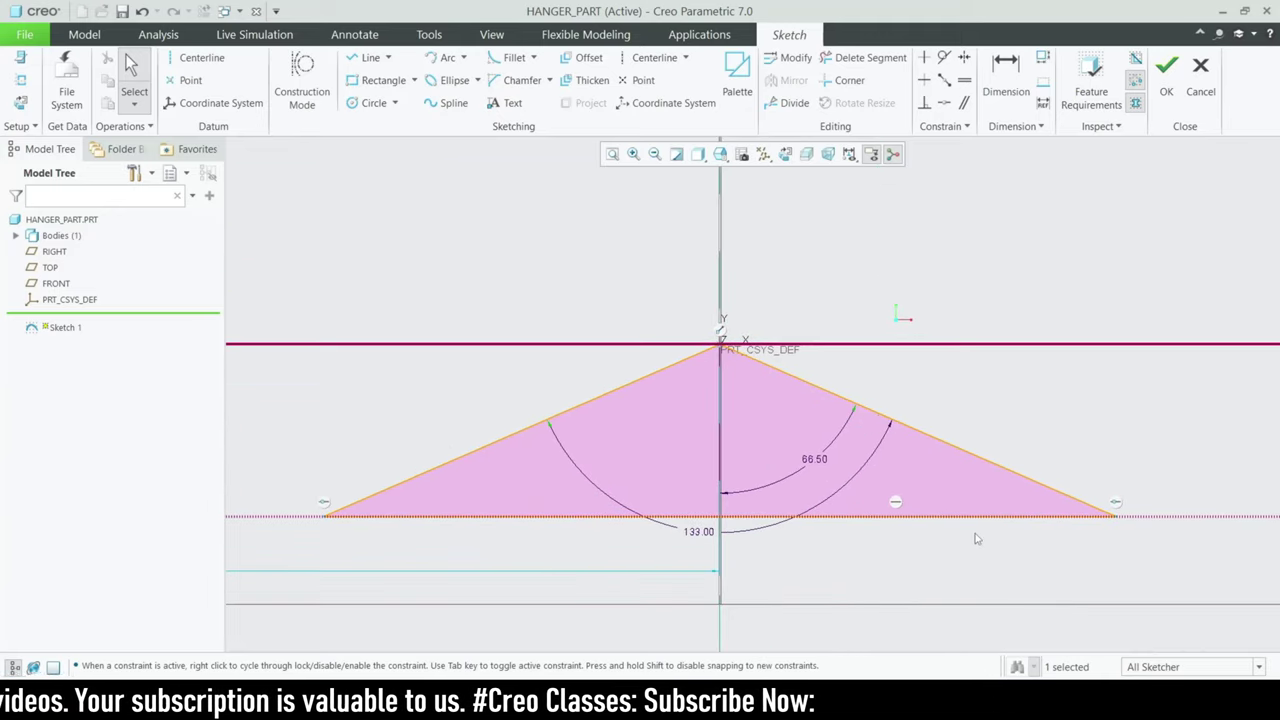
key(alt+Tab)
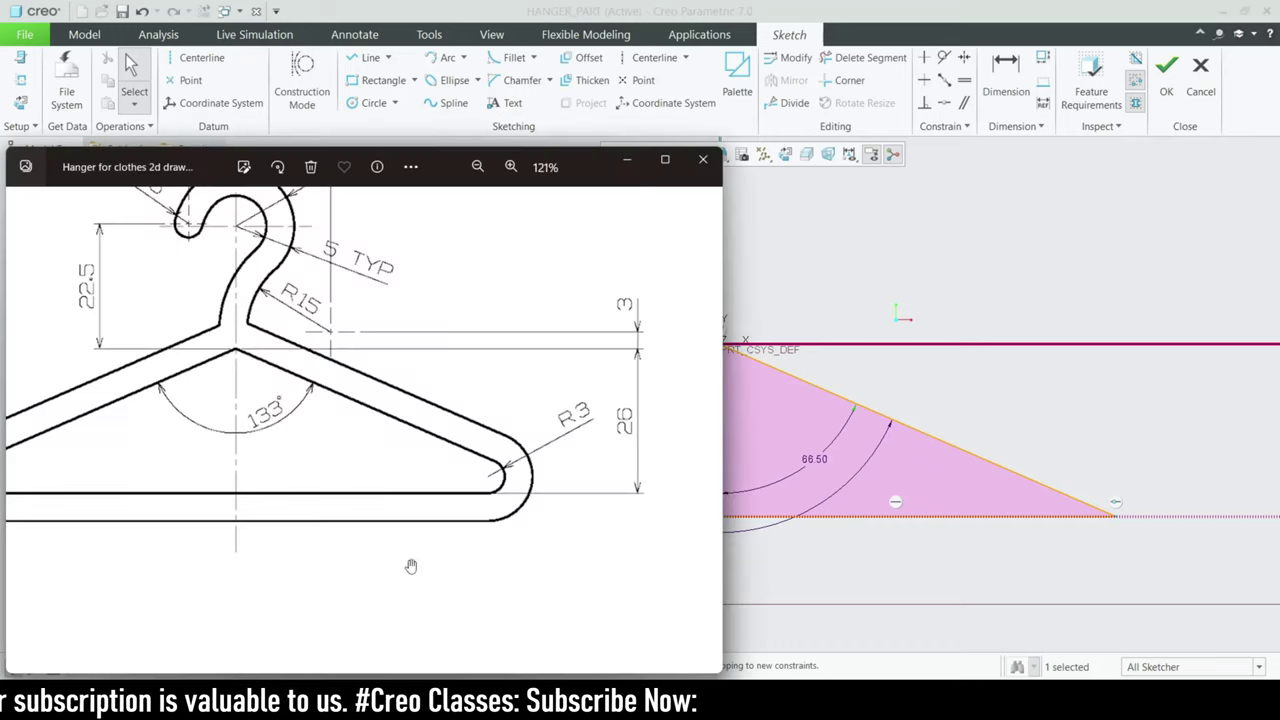
drag(470, 518, 625, 510)
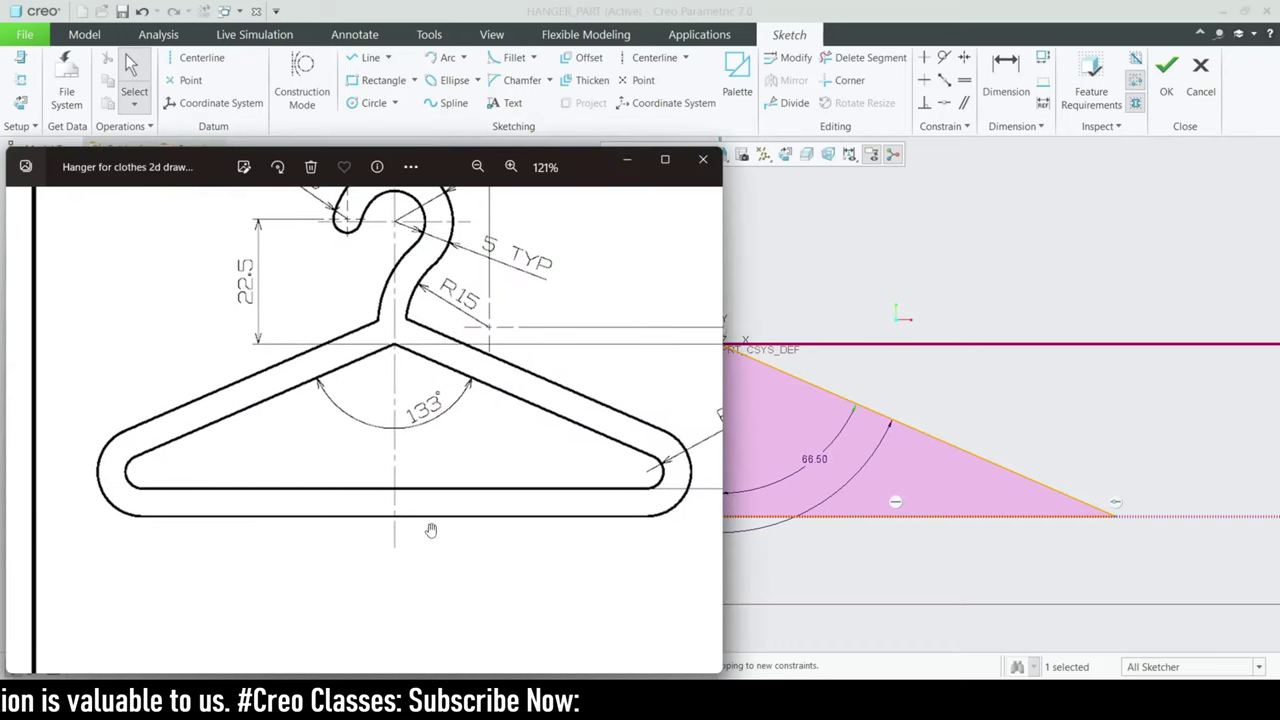
drag(573, 427, 460, 417)
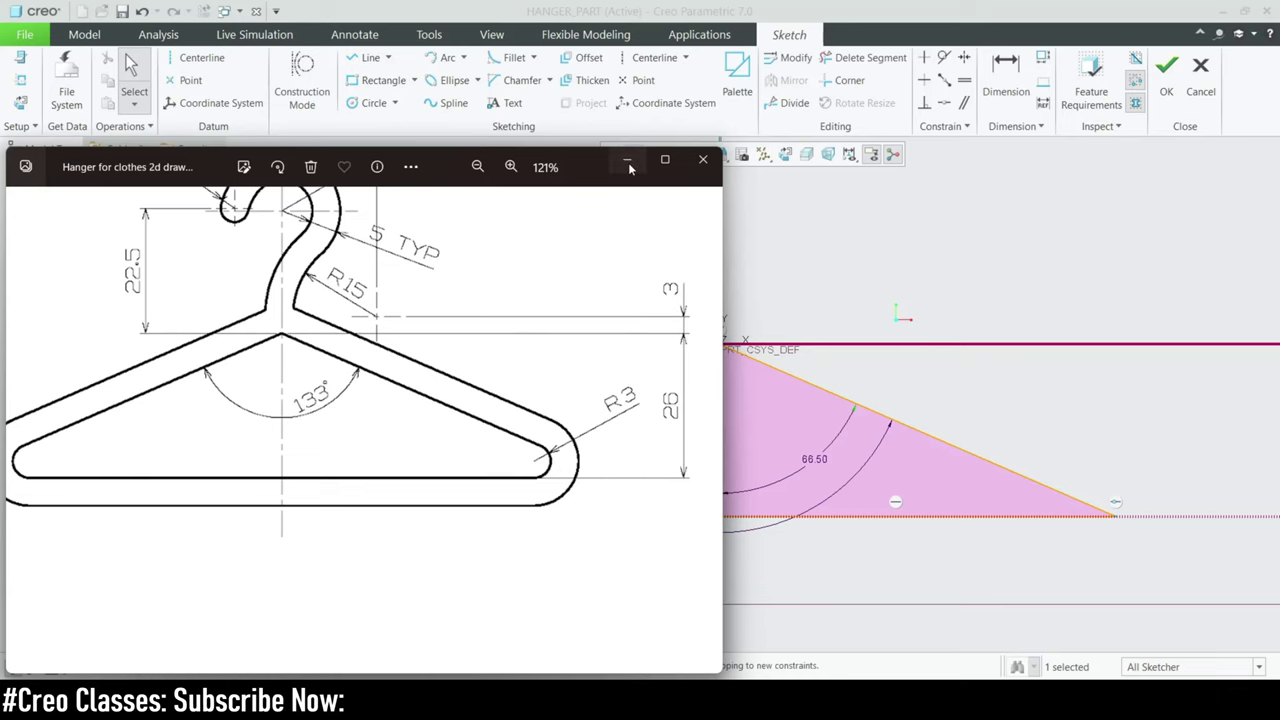
click(628, 163)
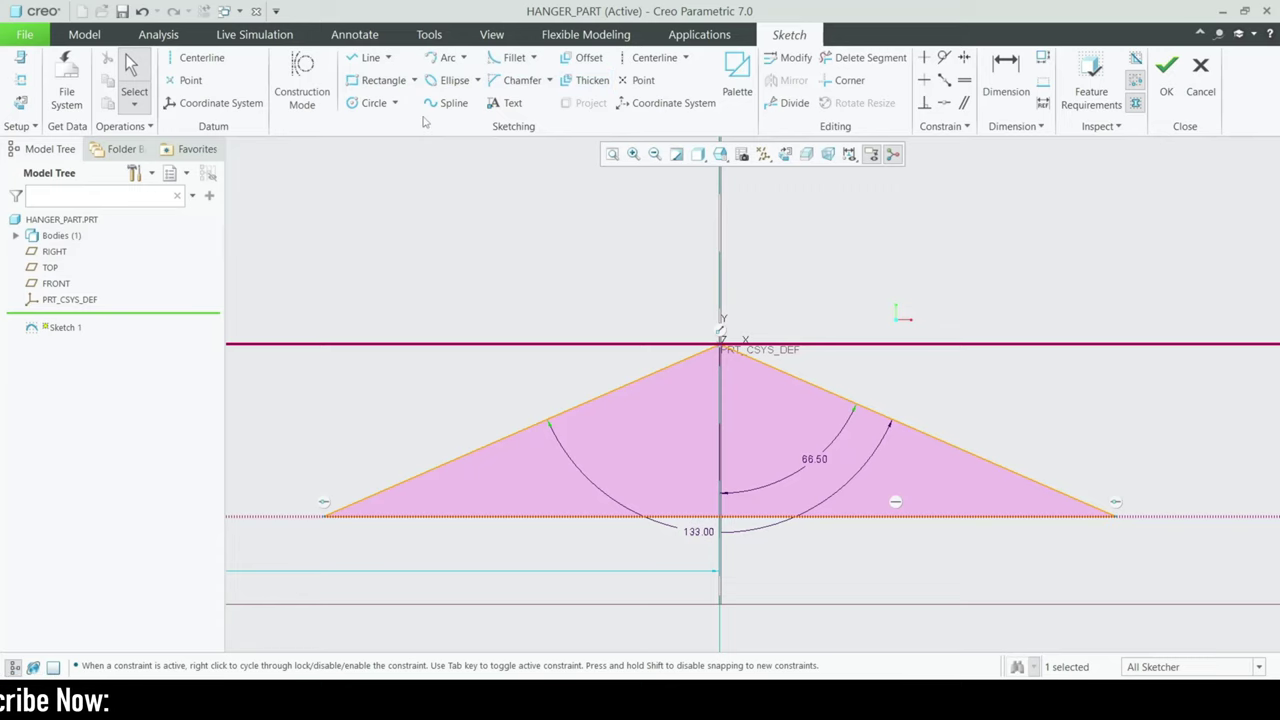
click(513, 62)
scroll(300, 528, up, 2)
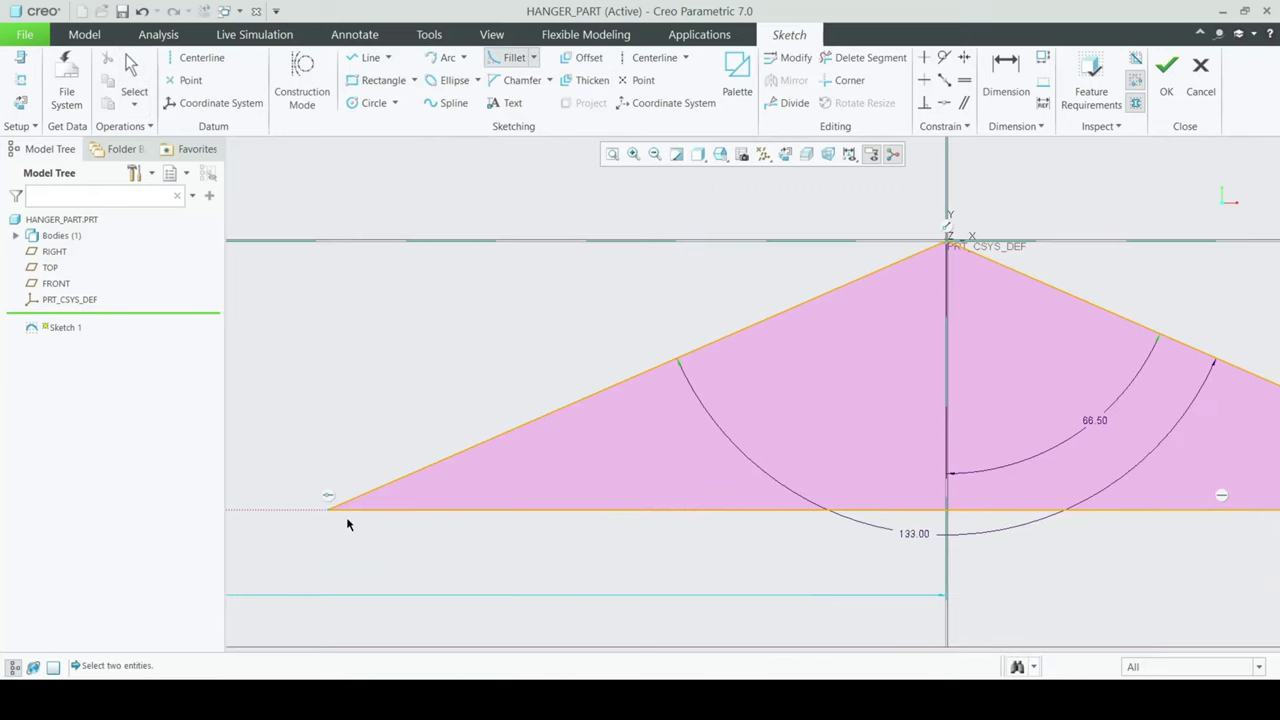
click(351, 501)
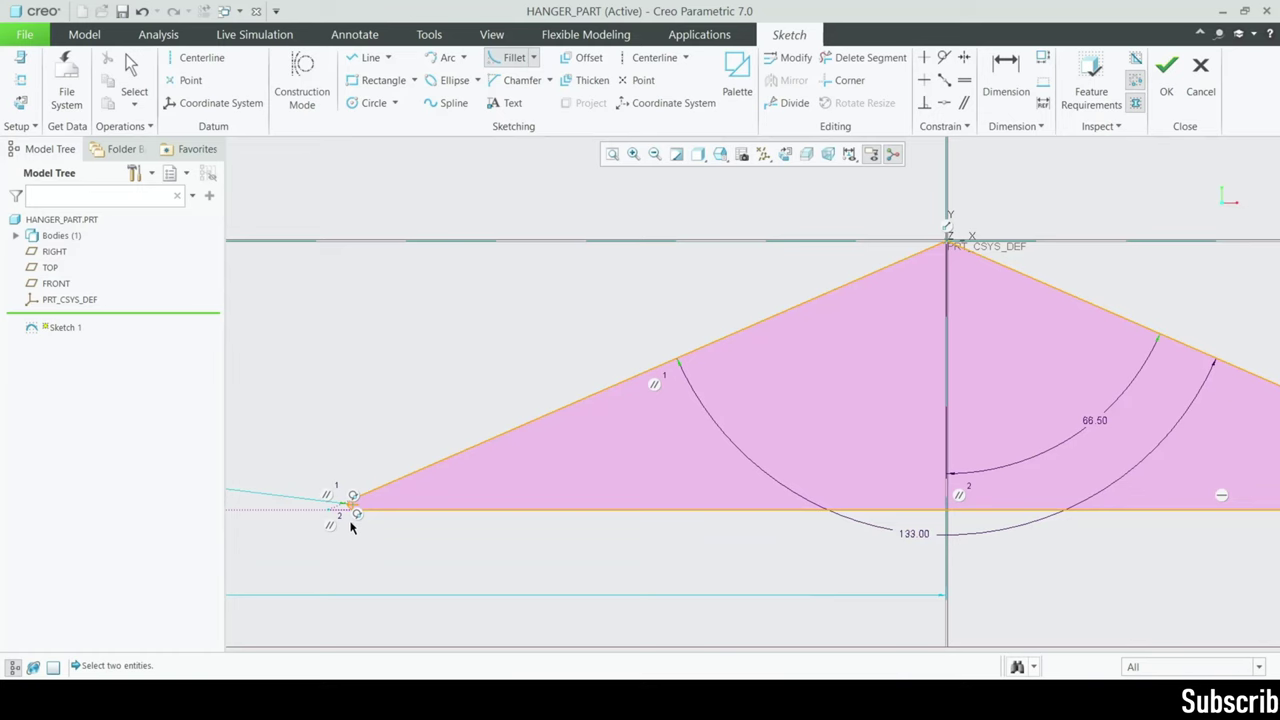
scroll(336, 524, down, 2)
scroll(486, 521, up, 4)
scroll(323, 514, down, 2)
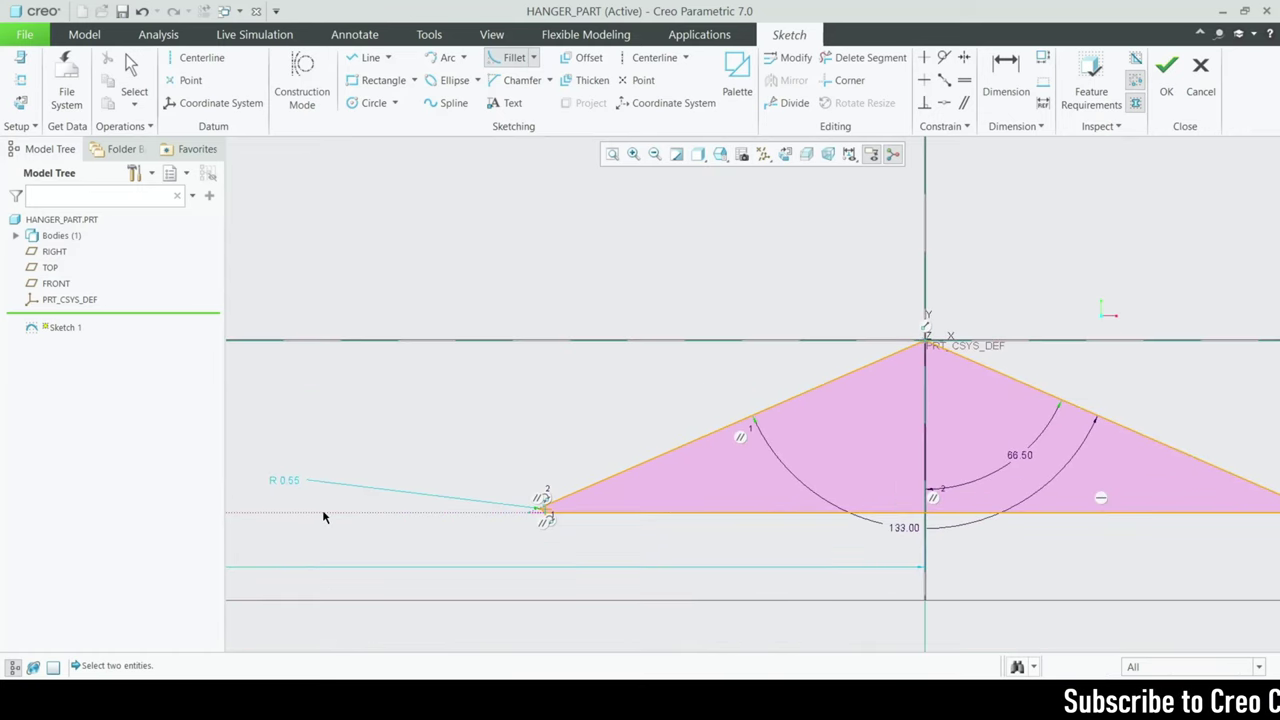
Step: Set the left corner fillet's radius to 3 mm
middle_click(258, 498)
double_click(296, 487)
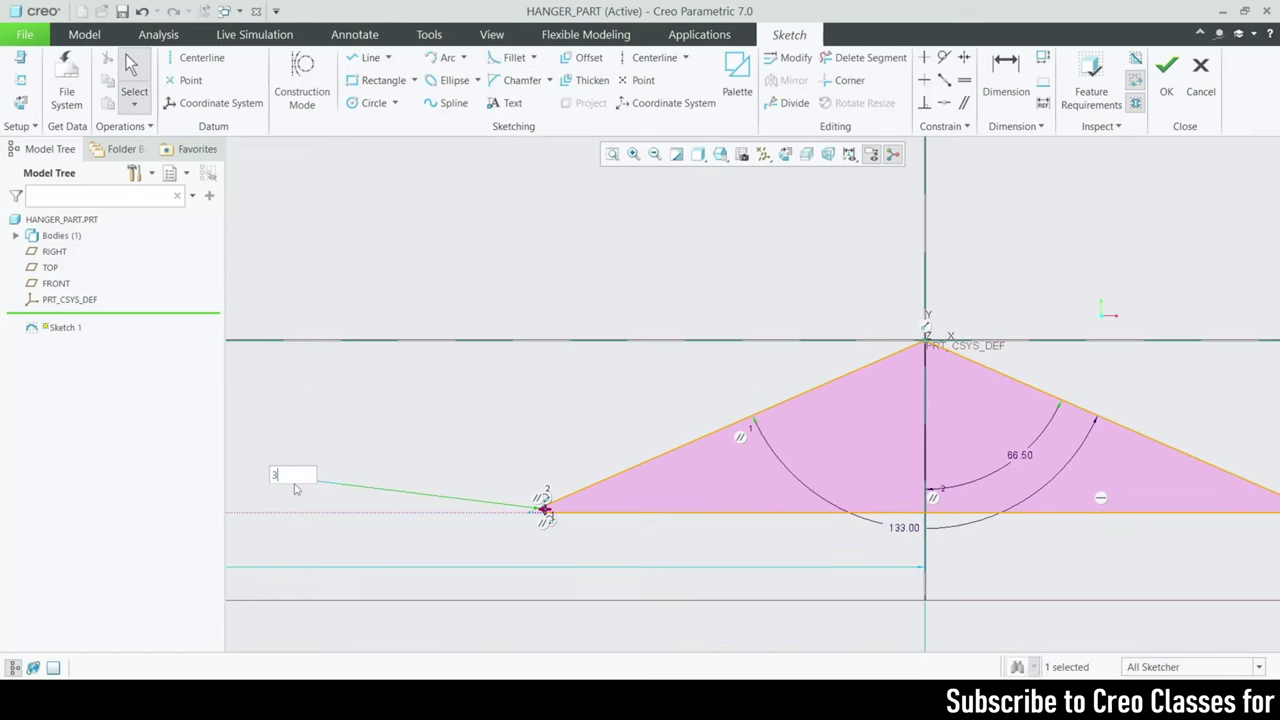
text(3)
key(Return)
Step: Mirror the left fillet arc about the vertical reference onto the right corner
scroll(313, 519, down, 2)
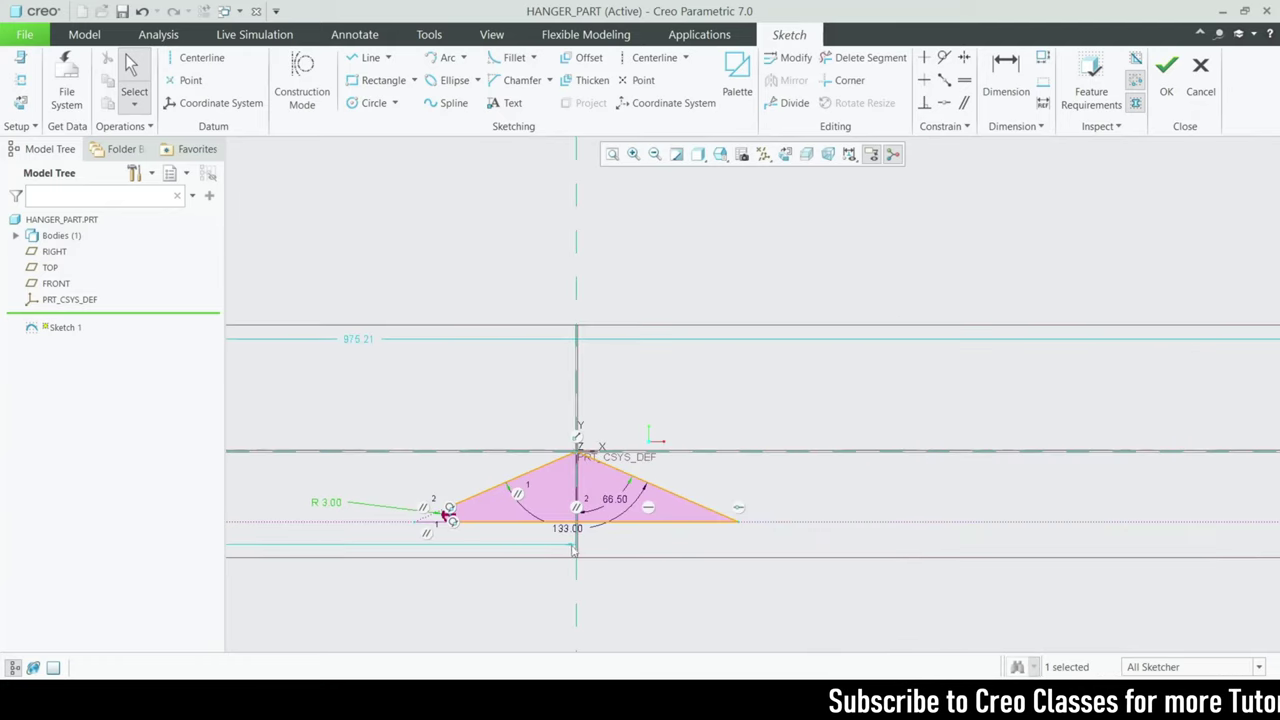
scroll(443, 514, up, 2)
scroll(395, 521, down, 1)
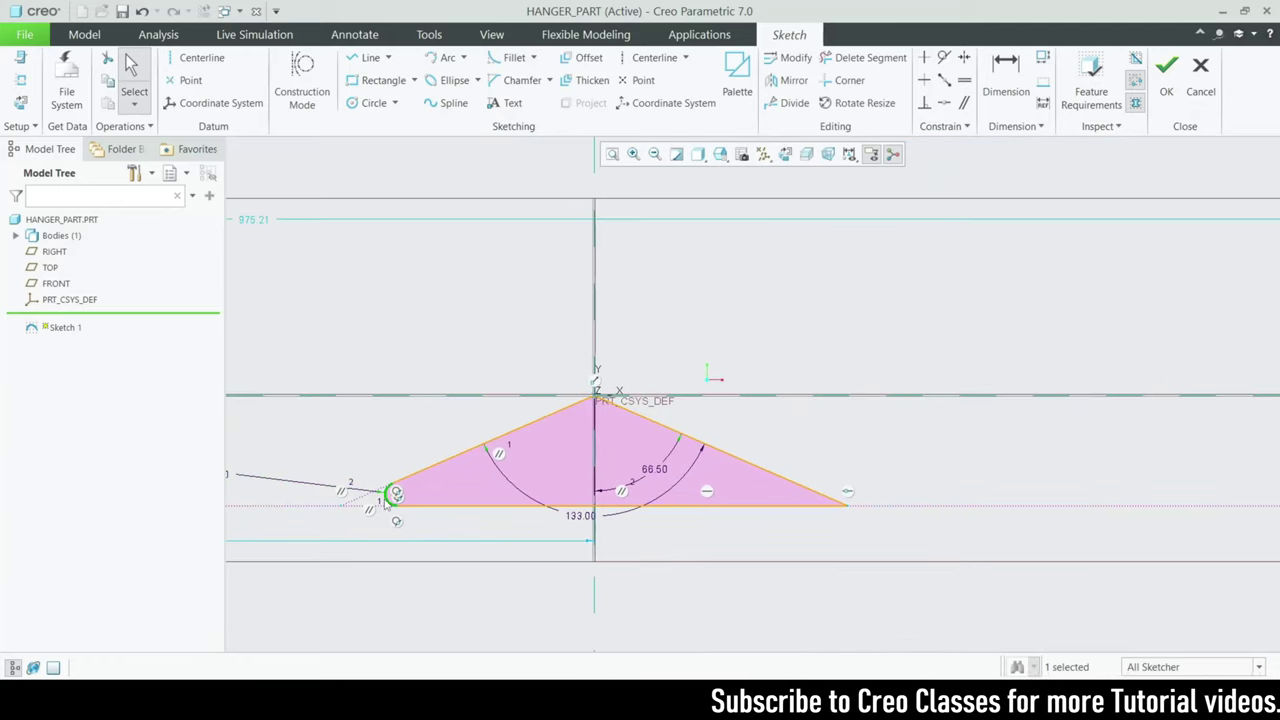
click(778, 85)
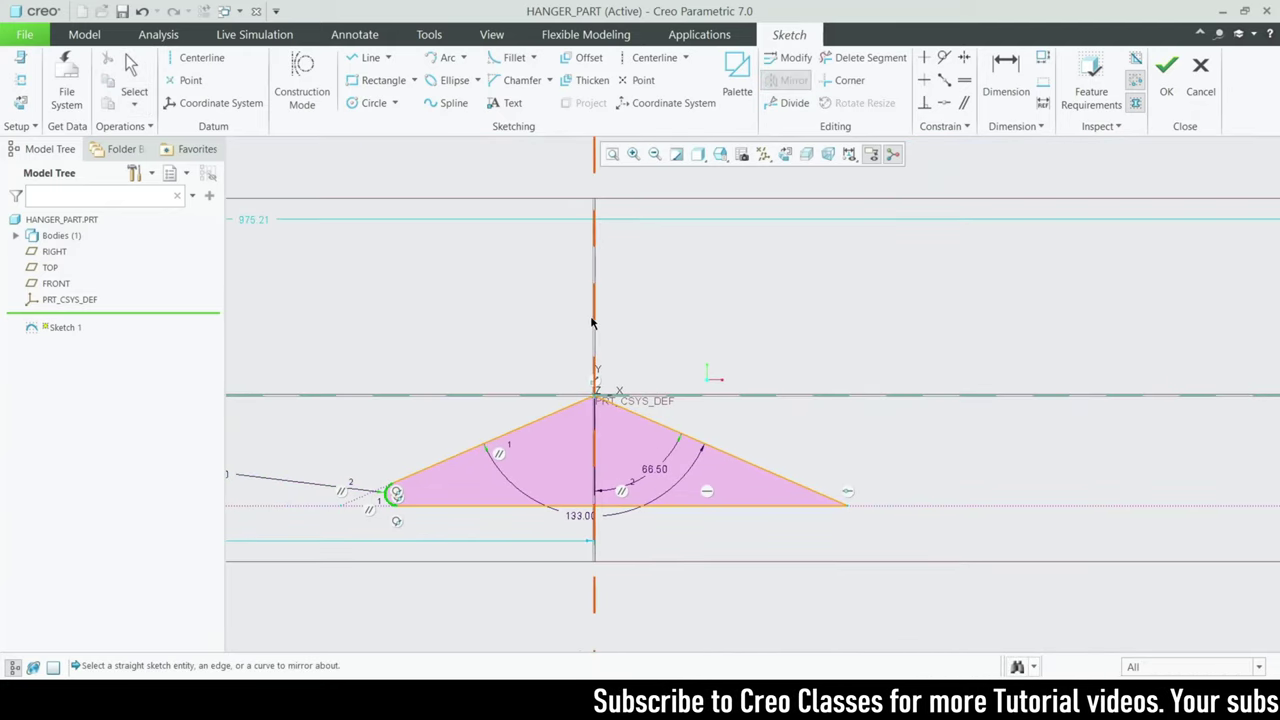
click(591, 322)
scroll(800, 491, up, 3)
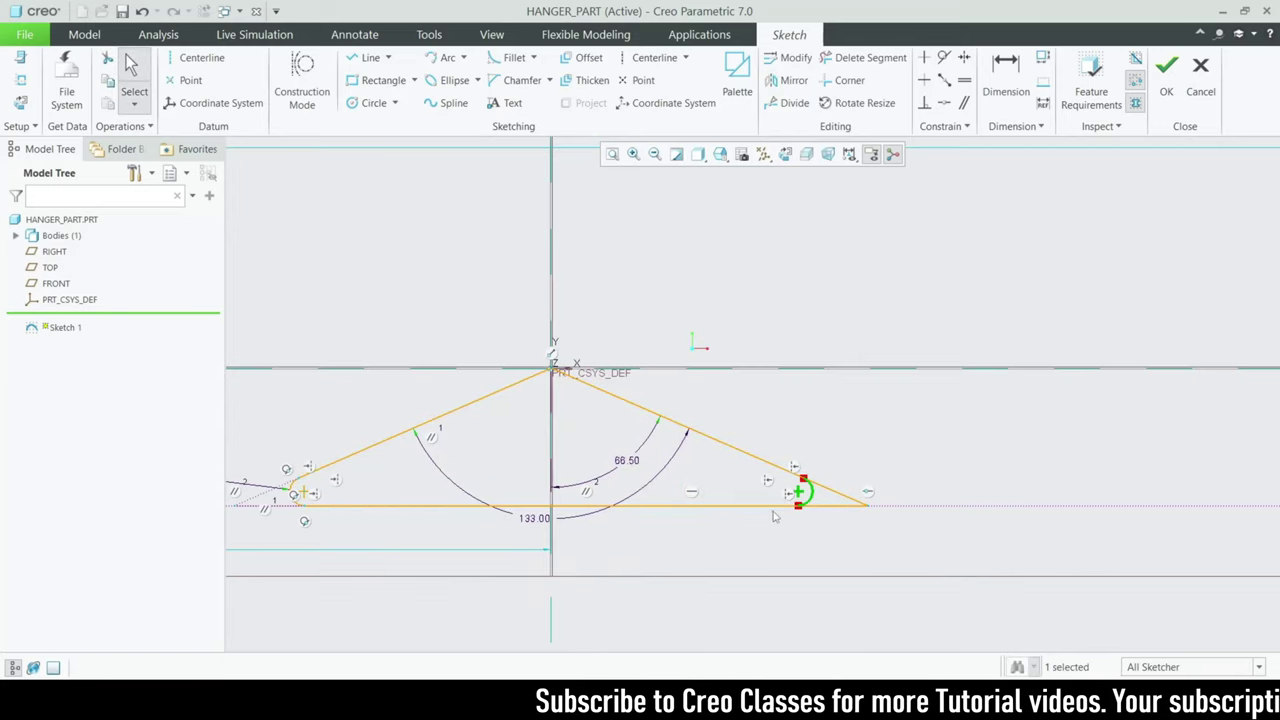
Step: Trim away the pointed line ends that extend past the mirrored arc at the right corner
click(861, 60)
drag(877, 525, 875, 527)
middle_click(1010, 517)
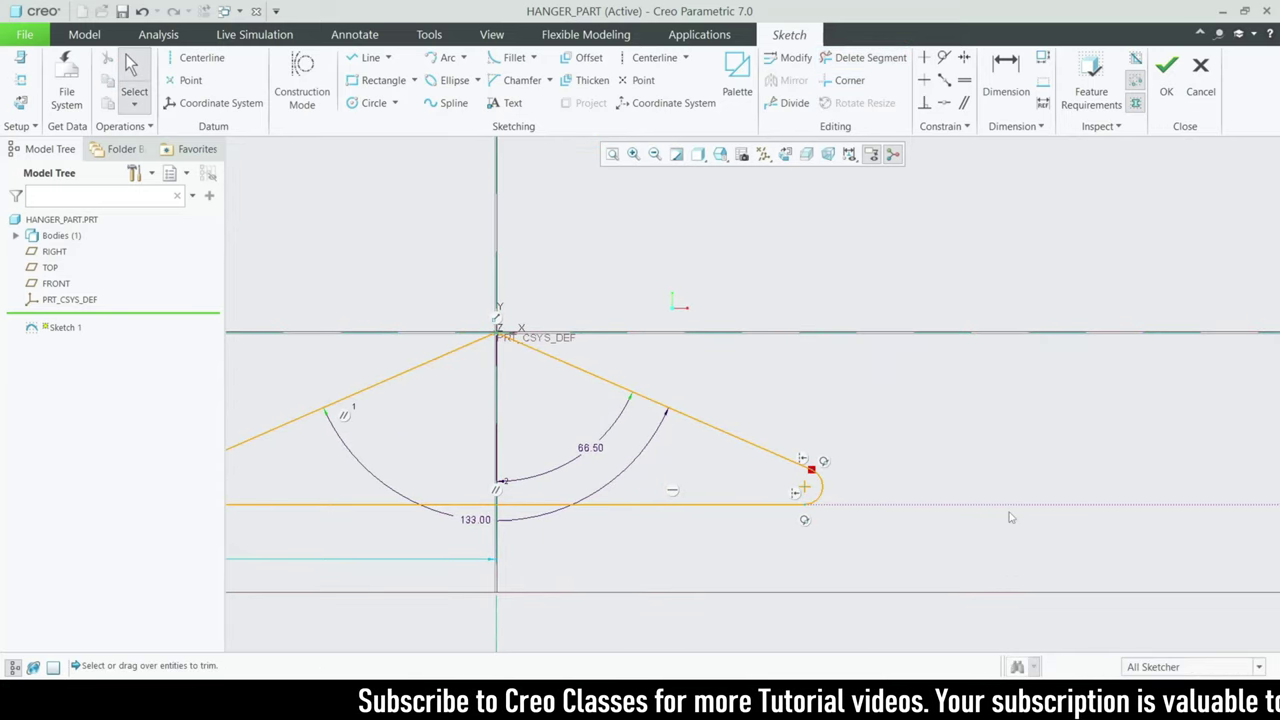
Step: Examine at close range the junction between the right arm line and the mirrored arc
scroll(686, 534, up, 5)
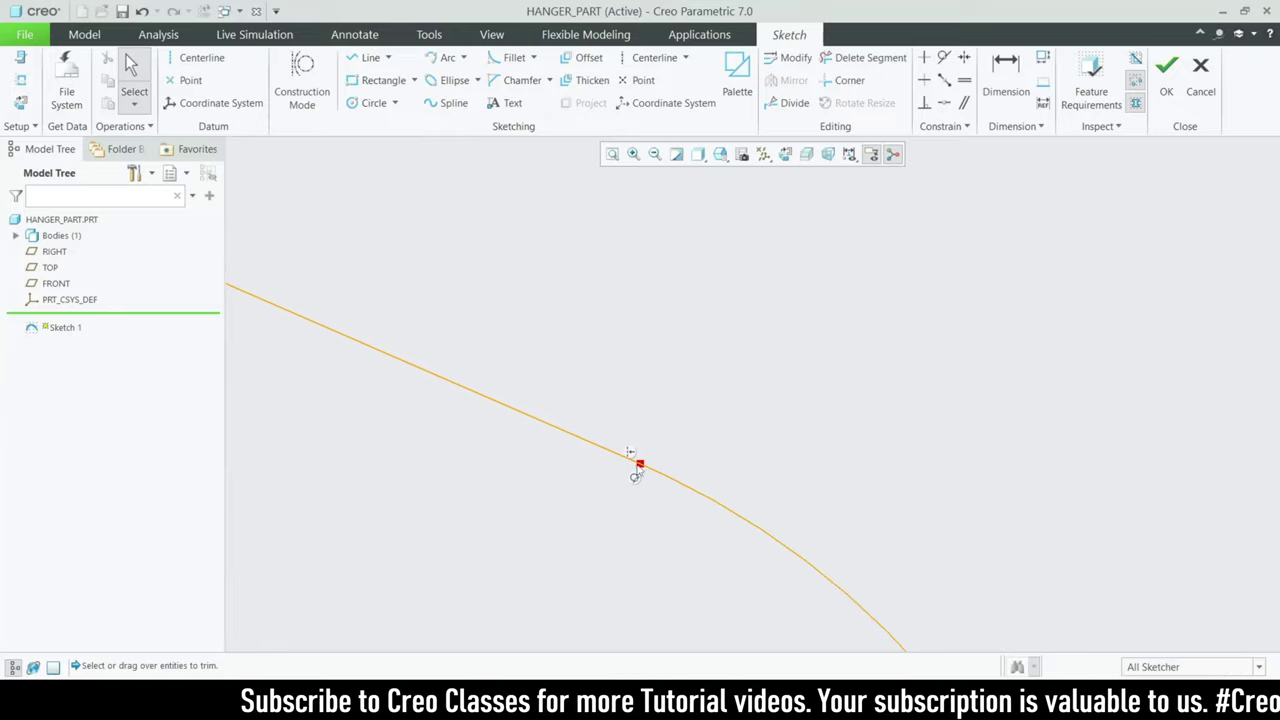
scroll(629, 452, up, 5)
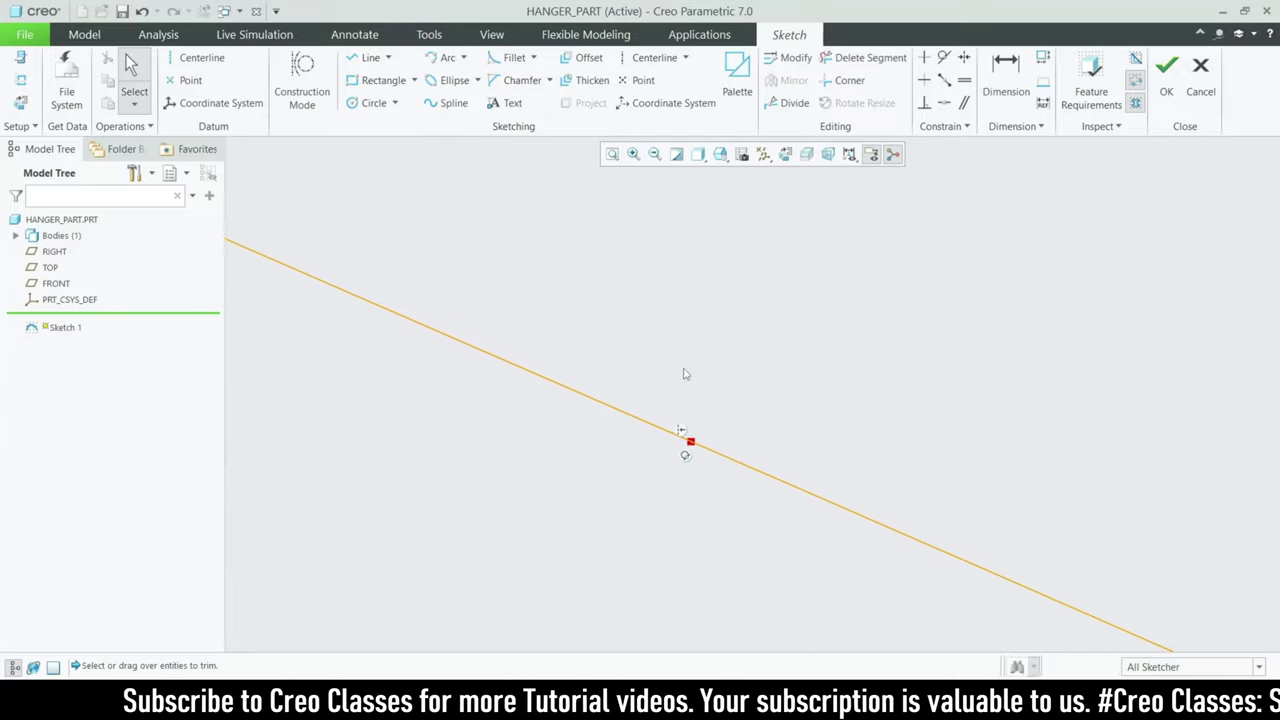
scroll(696, 398, up, 3)
scroll(660, 483, down, 1)
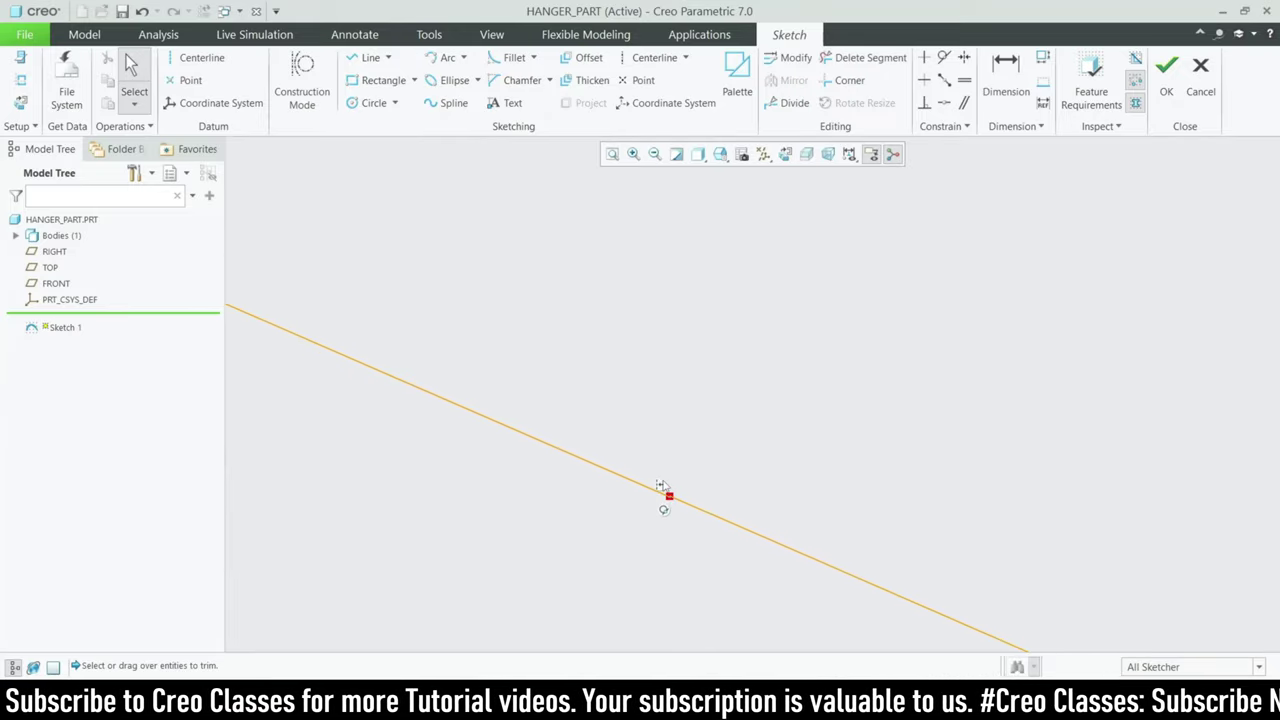
scroll(660, 485, down, 3)
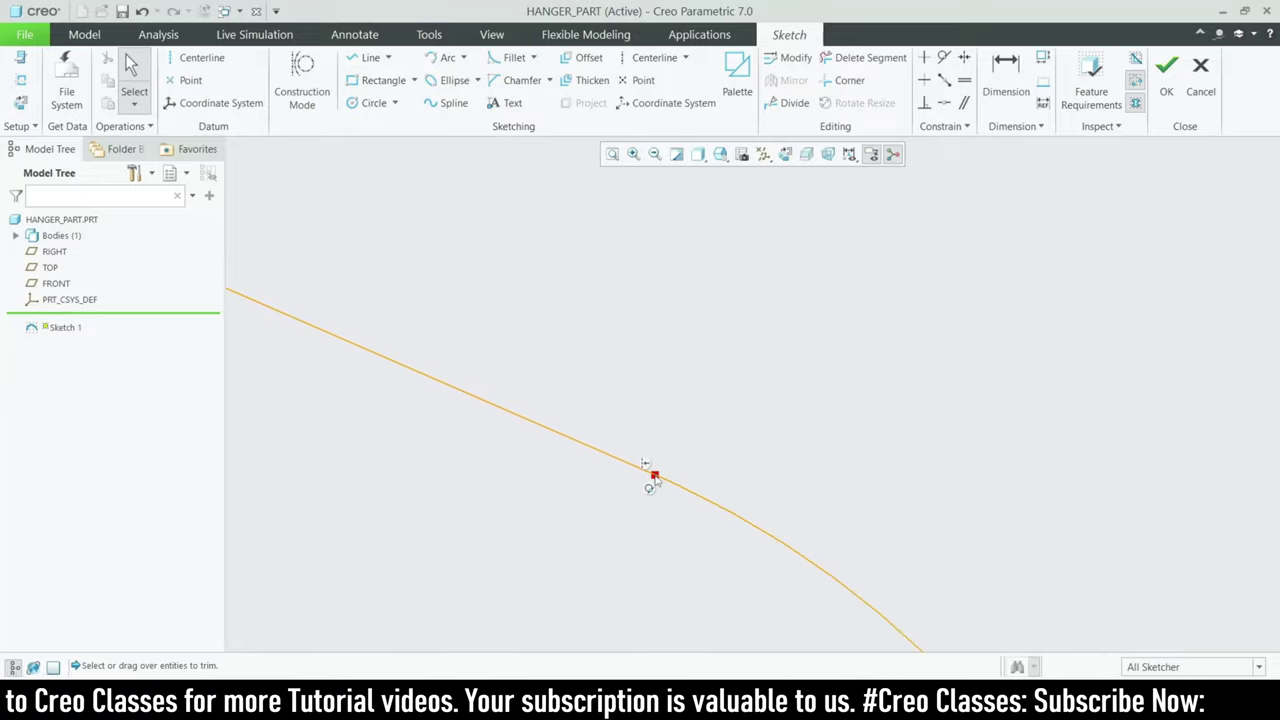
scroll(652, 478, down, 5)
scroll(790, 440, up, 3)
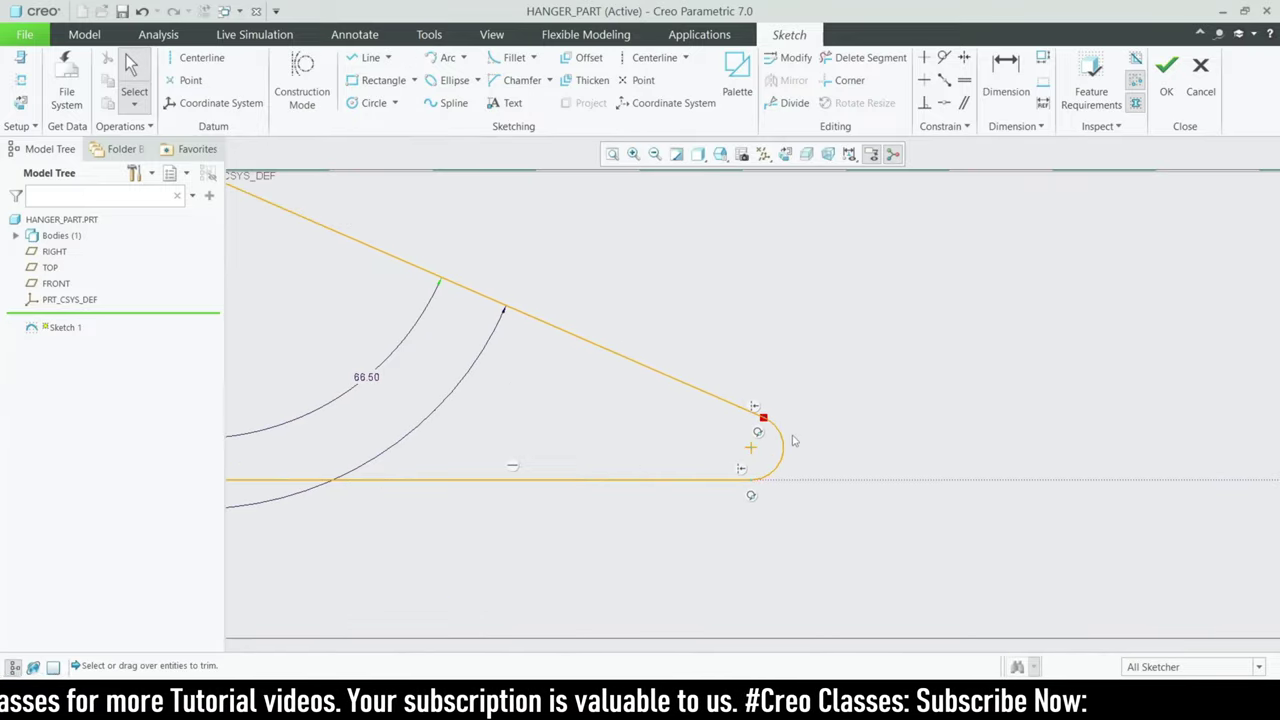
scroll(793, 440, up, 2)
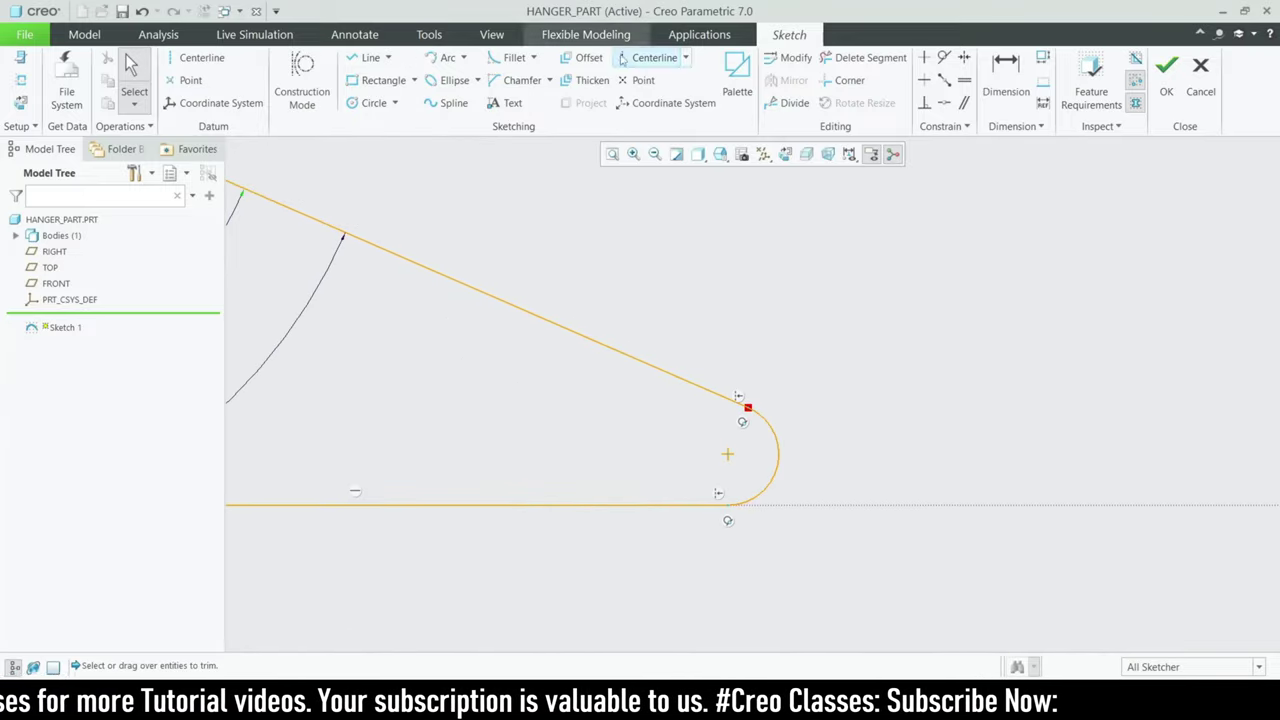
Step: Replace the mirrored arc with a new arc joining the base line's right end to the arm line's end, equal in radius to the left fillet
drag(800, 479, 804, 481)
click(441, 57)
click(746, 409)
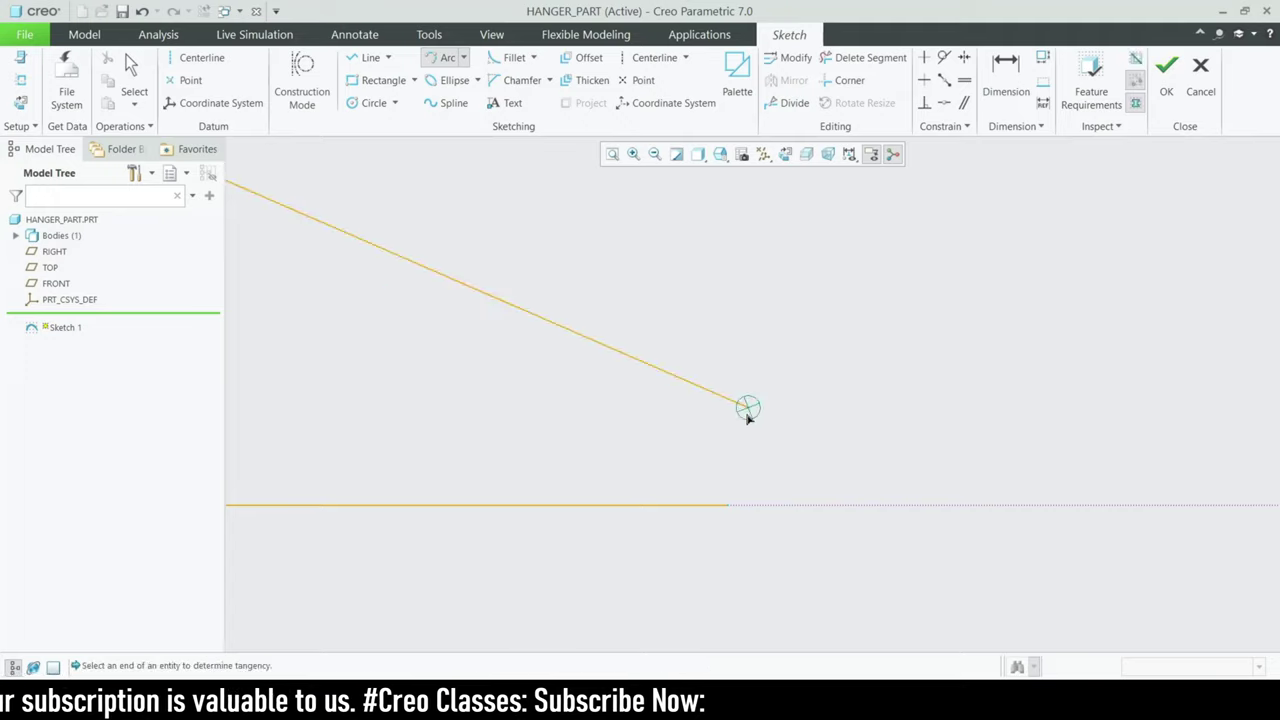
middle_click(719, 508)
click(728, 506)
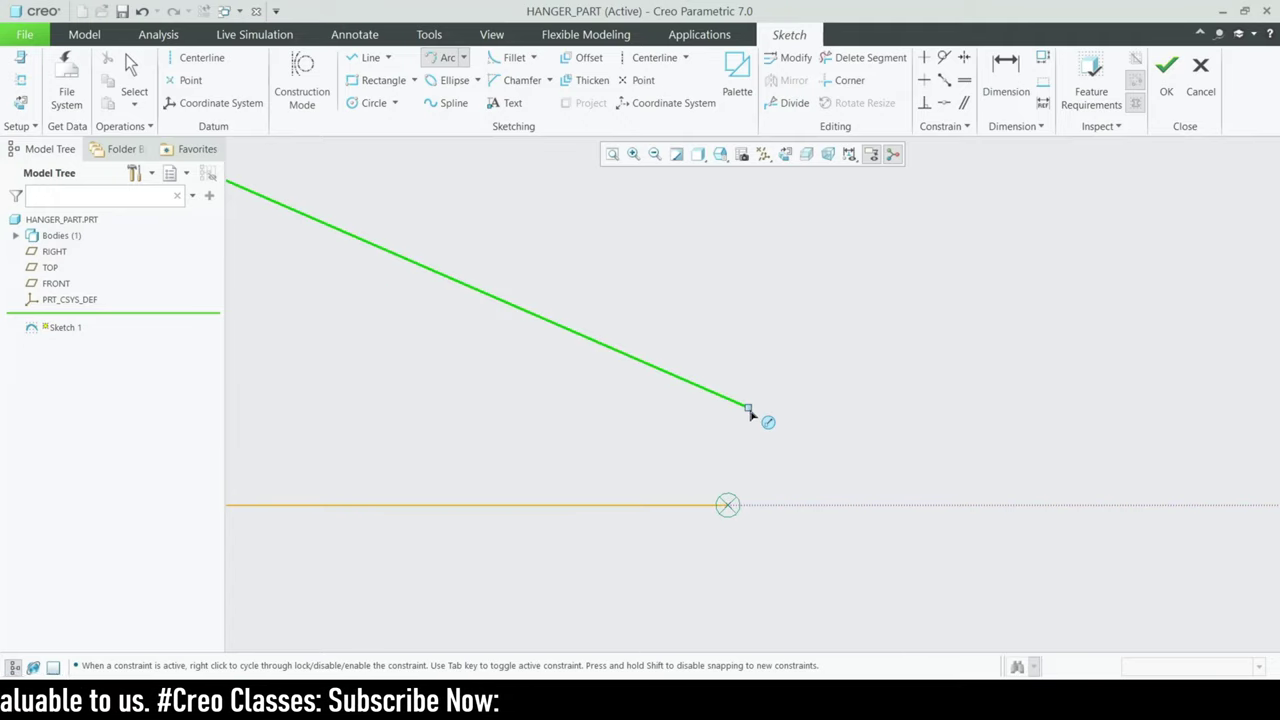
click(748, 410)
click(772, 440)
middle_click(920, 470)
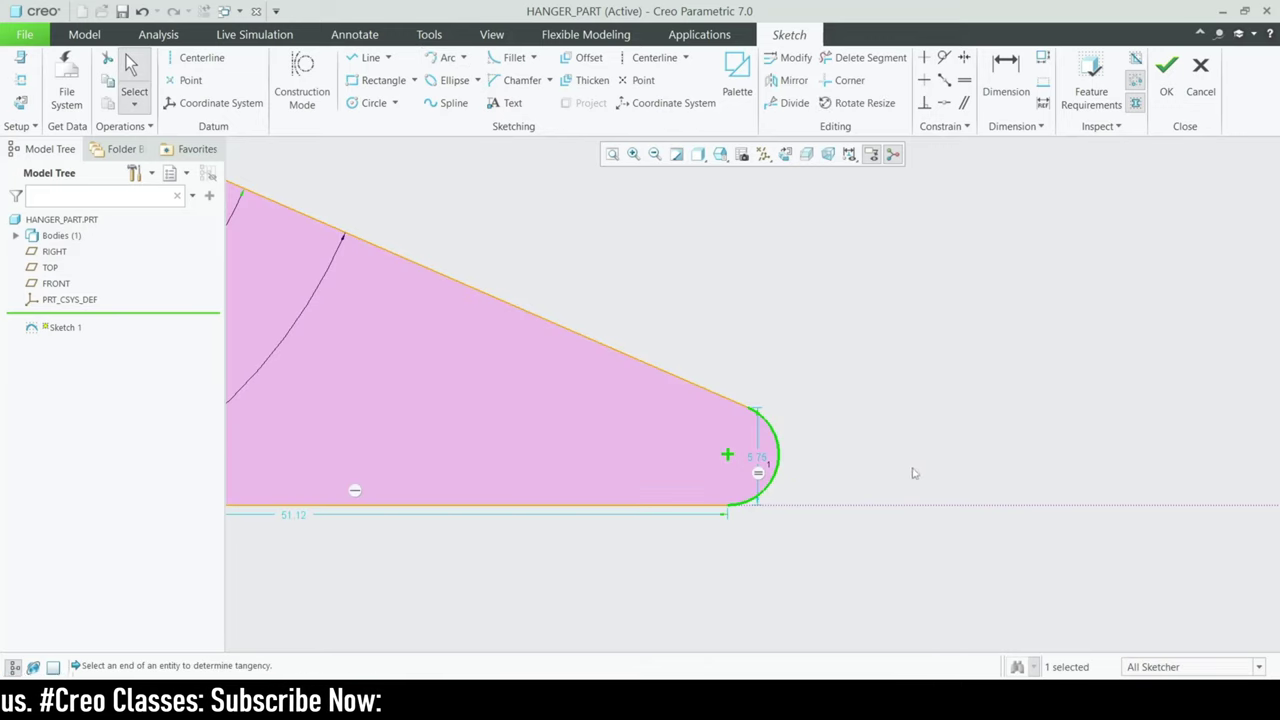
Step: Examine the hook in the reference drawing for its radii, centre offsets and height above the arms' inner apex
scroll(945, 520, down, 4)
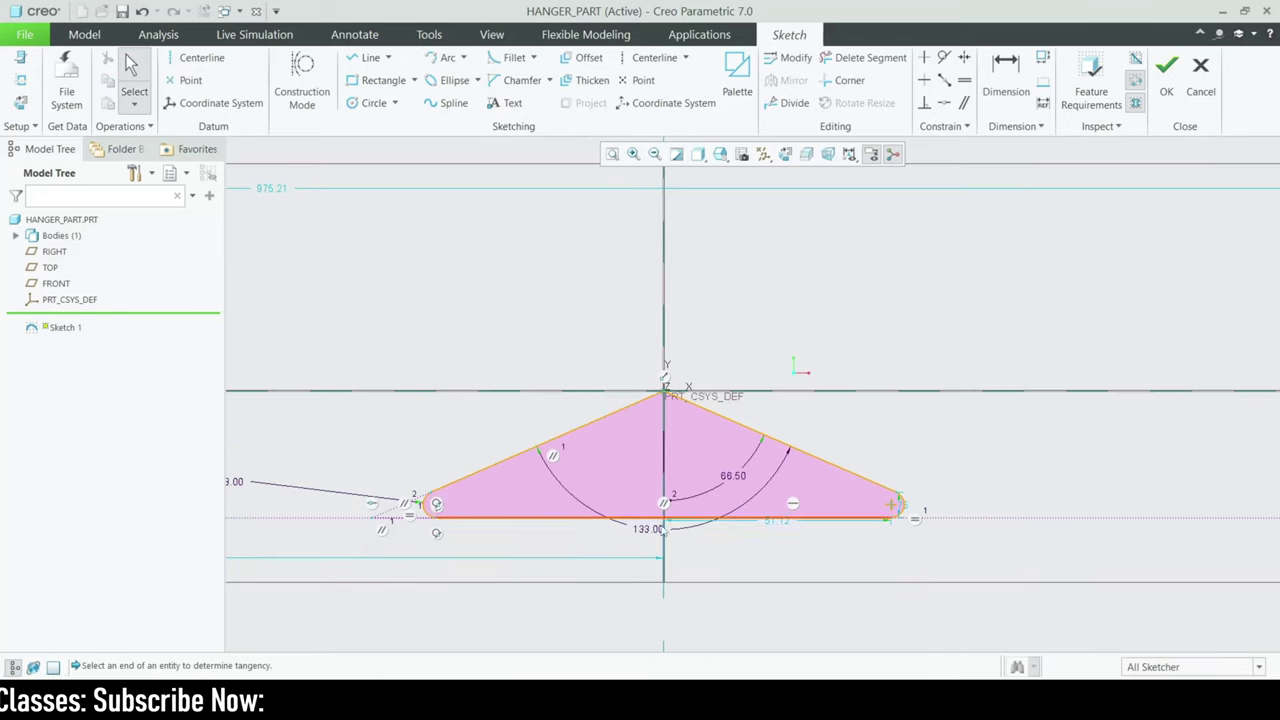
click(700, 700)
drag(407, 471, 560, 574)
scroll(1107, 539, up, 3)
scroll(832, 509, down, 2)
scroll(823, 511, up, 2)
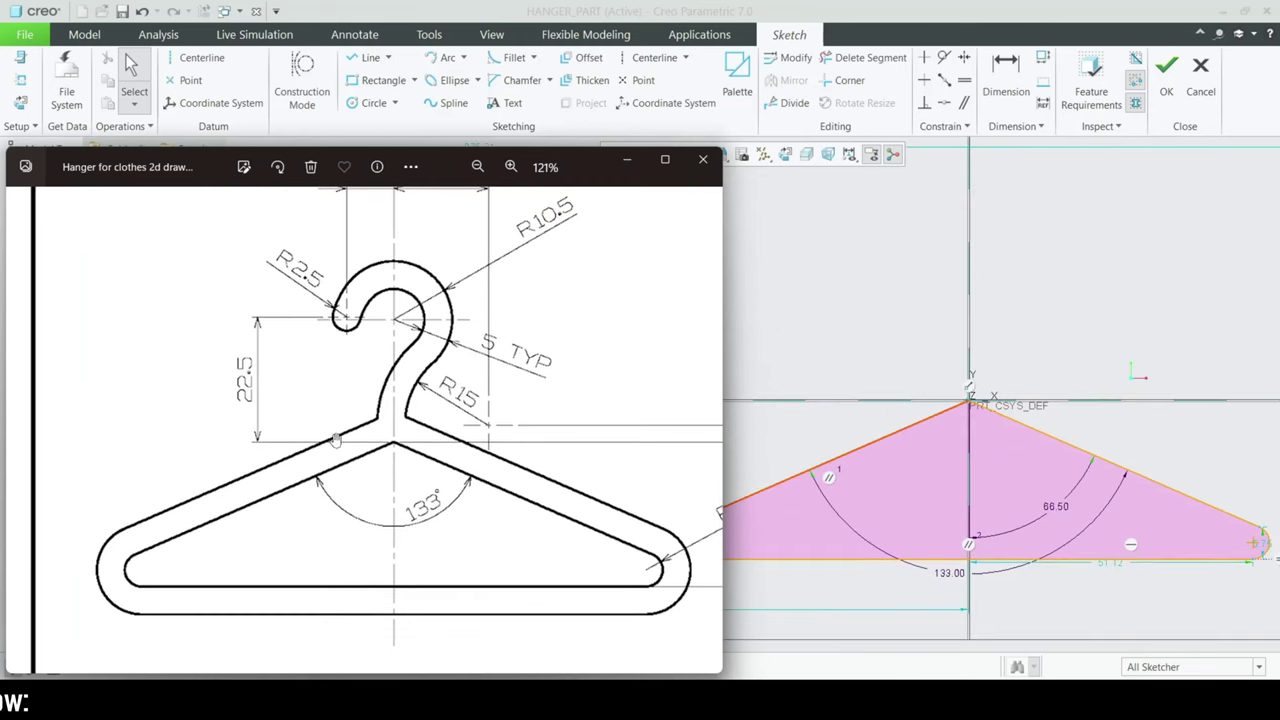
scroll(397, 451, up, 2)
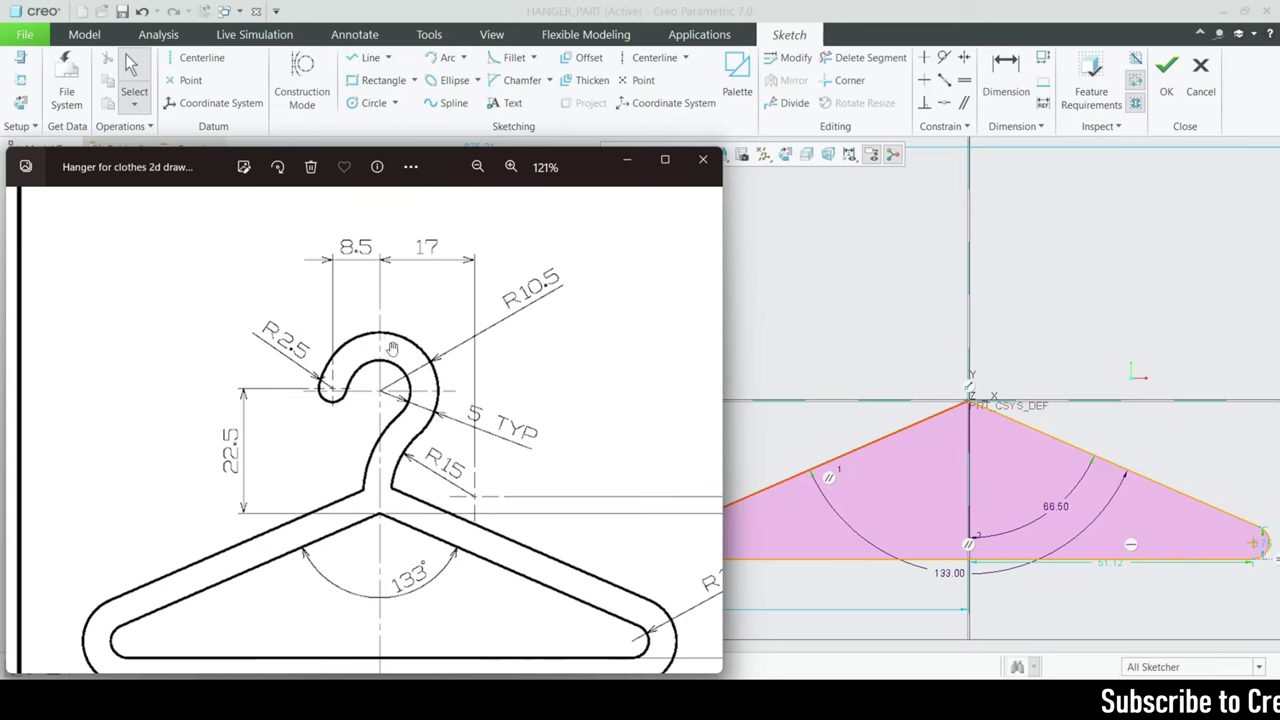
drag(450, 520, 333, 528)
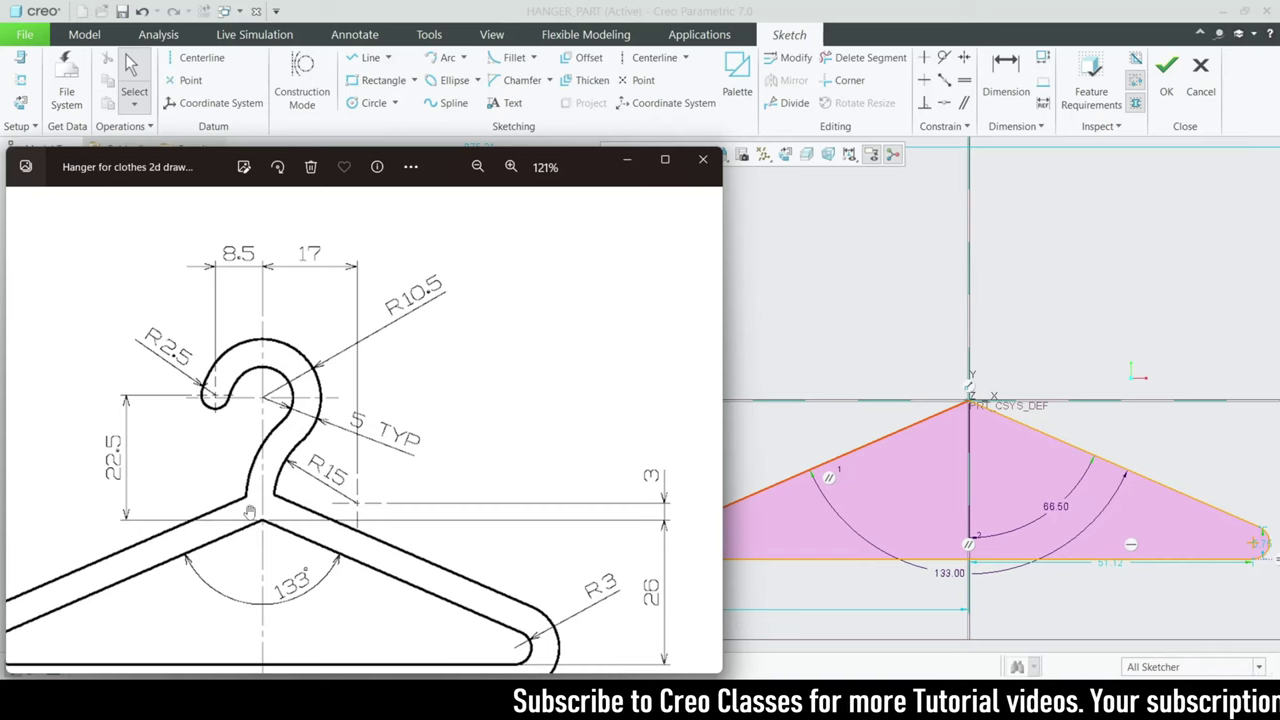
click(626, 160)
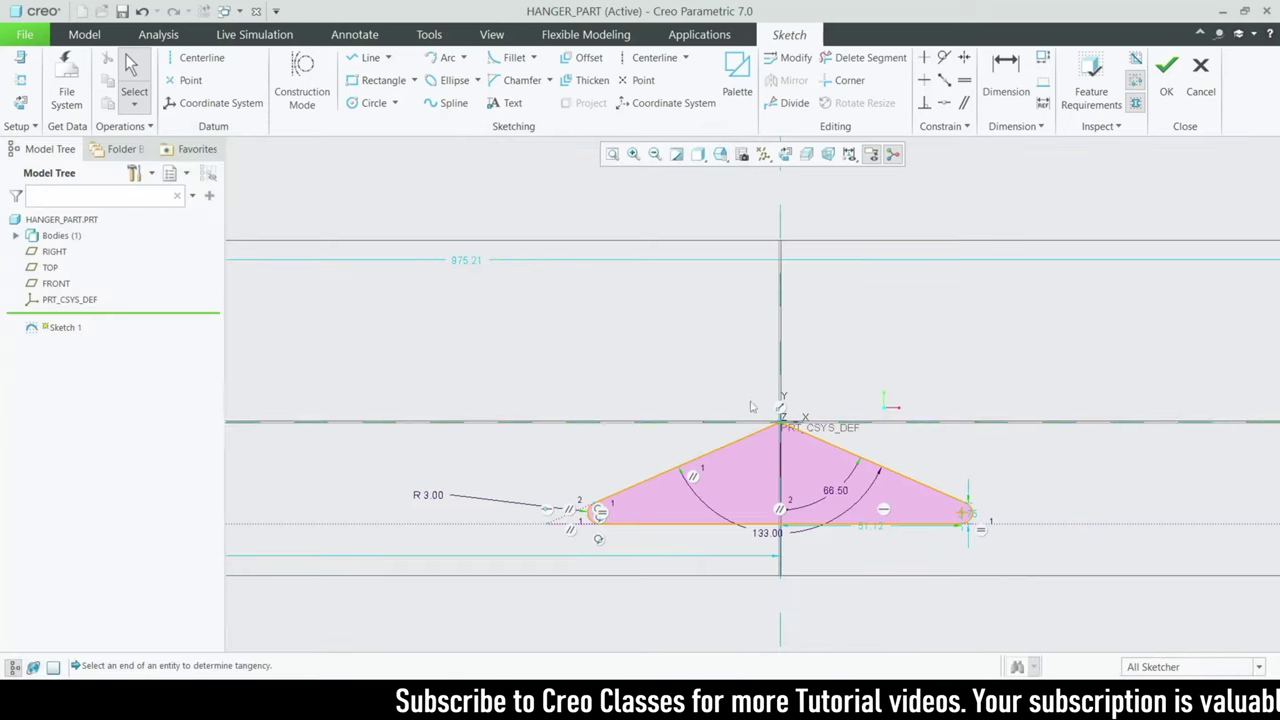
Step: Place a sketch point on the vertical reference about 18 mm above the origin and open its height dimension for editing
scroll(741, 408, down, 4)
click(637, 80)
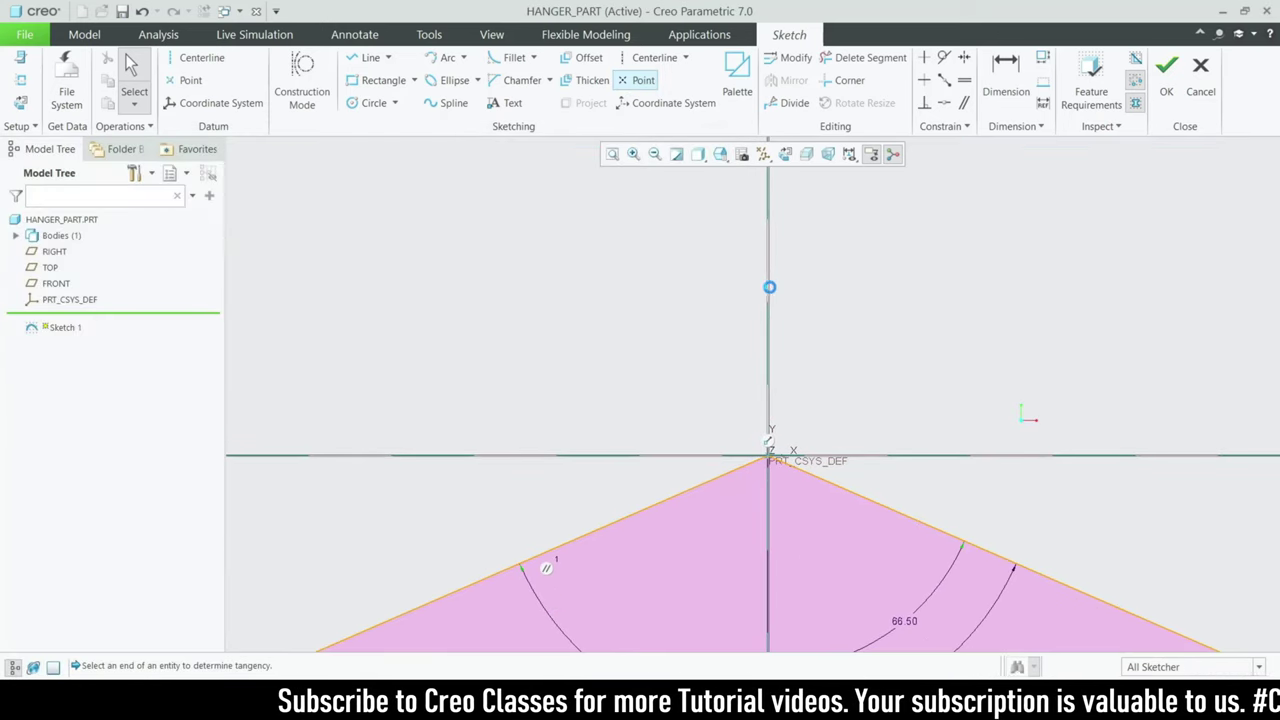
click(768, 301)
middle_click(778, 380)
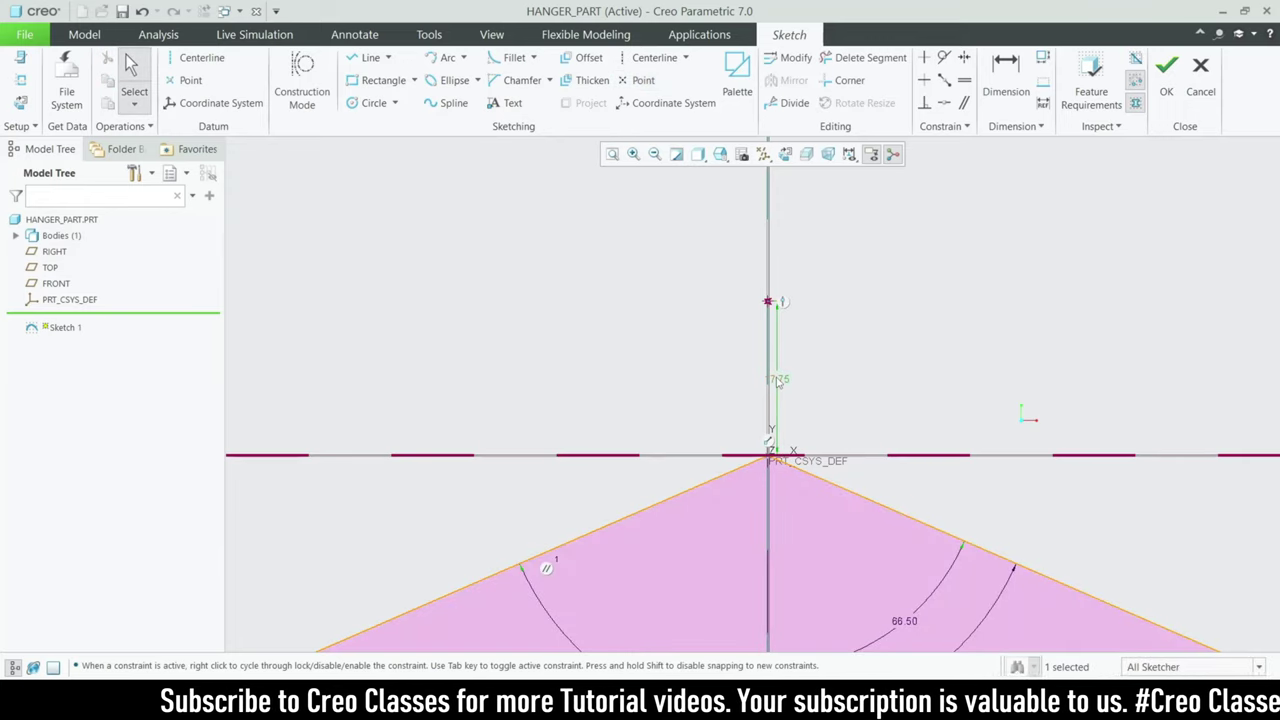
double_click(778, 380)
text(2)
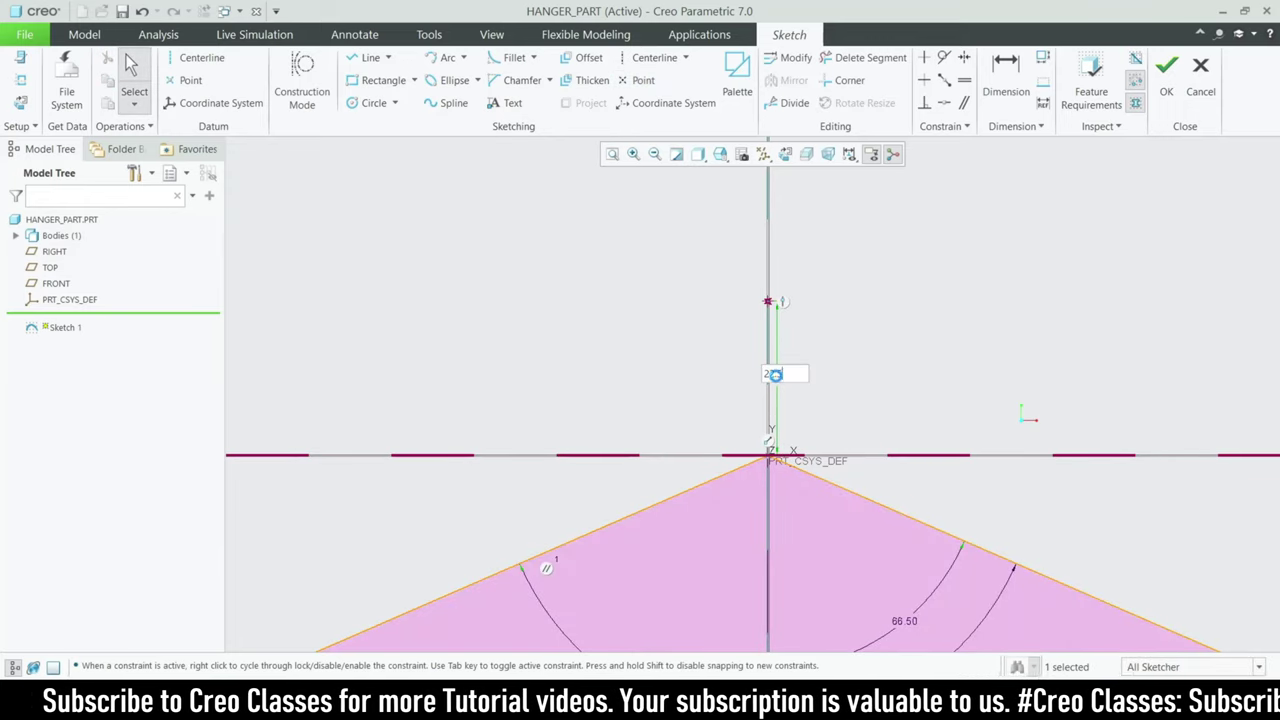